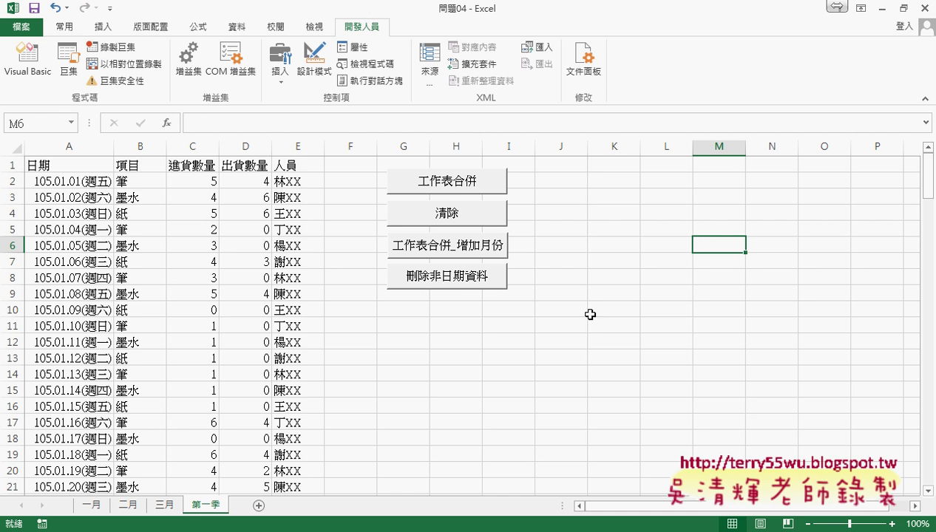
- Clear and rerun the monthly merge into 第一季, ending with the full-date merge
{"action": "left_click", "coordinate": [427, 222]}
{"action": "left_click", "coordinate": [453, 185]}
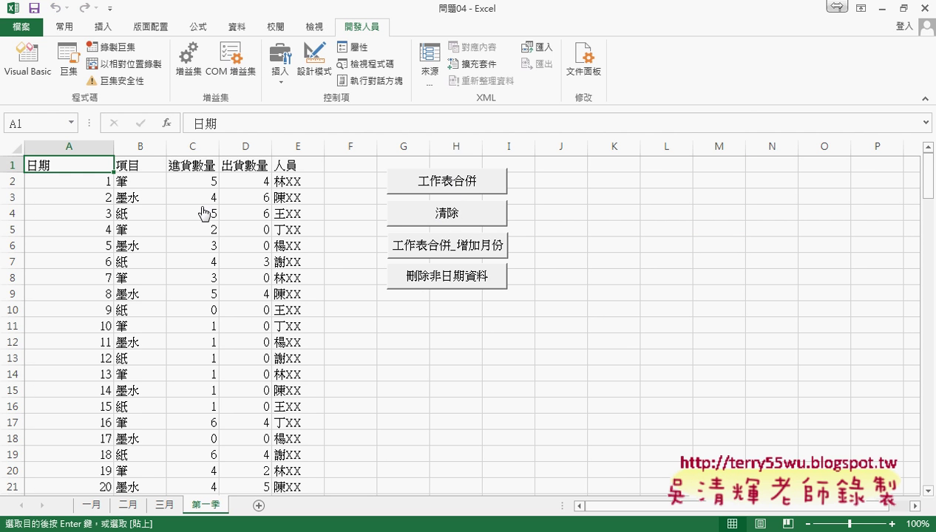
{"action": "left_click", "coordinate": [449, 209]}
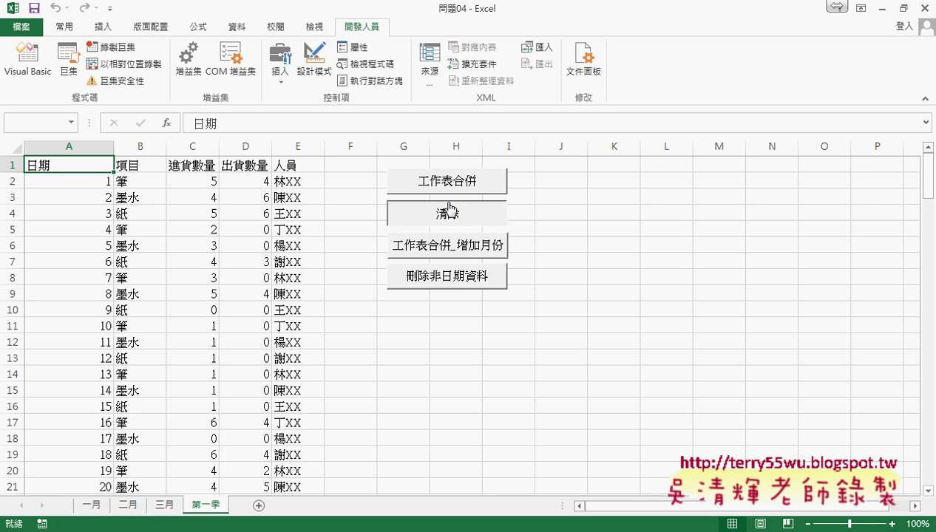
{"action": "left_click", "coordinate": [445, 246]}
- Inspect A2's custom date format code [$-404]e"."mm"."dd(aaa);@ in Format Cells
{"action": "left_click", "coordinate": [53, 185]}
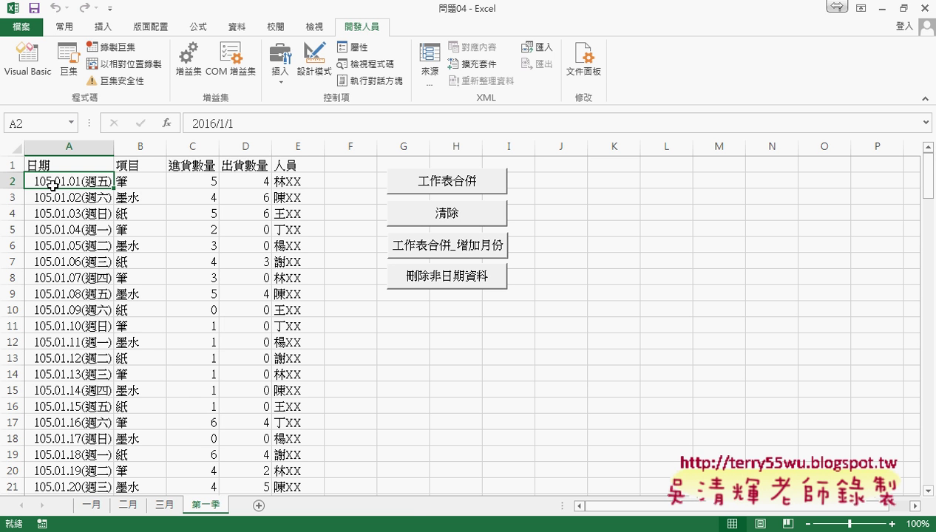
{"action": "right_click", "coordinate": [53, 185]}
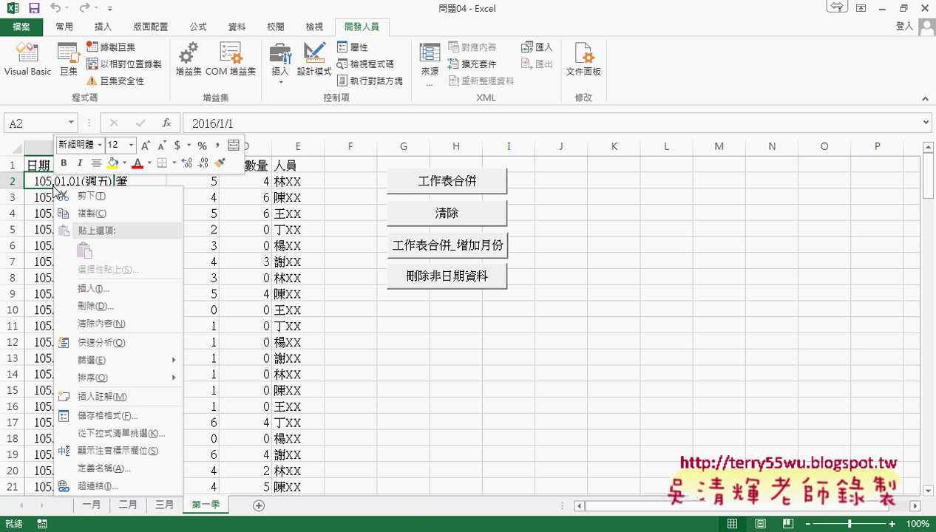
{"action": "left_click", "coordinate": [113, 418]}
{"action": "left_click_drag", "start_coordinate": [235, 266], "coordinate": [83, 263]}
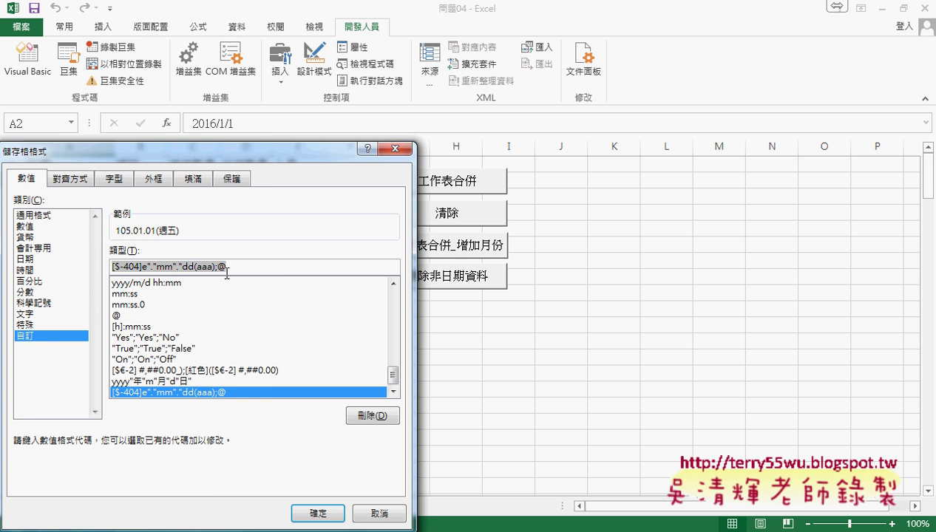
{"action": "left_click", "coordinate": [377, 511]}
- Open the 工作表合併_增加月份 button's assigned macro in the VBA editor
{"action": "right_click", "coordinate": [475, 249]}
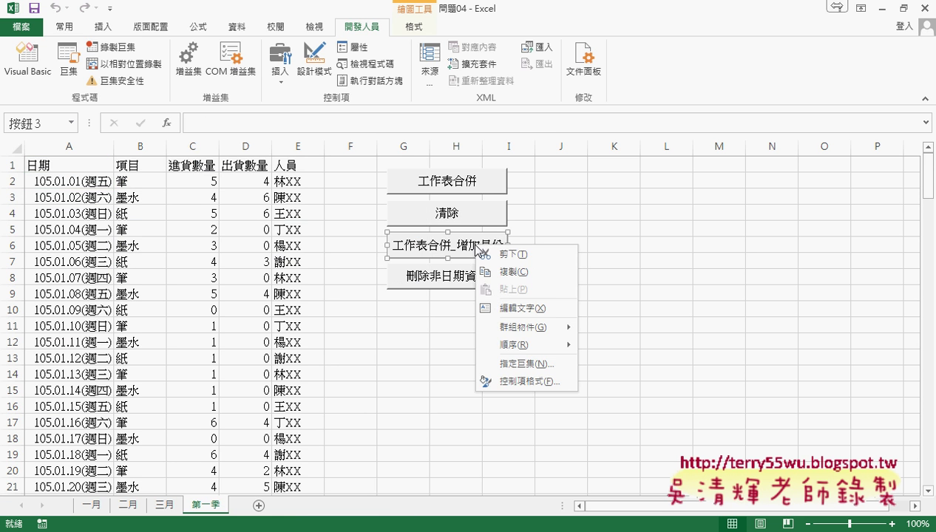
{"action": "left_click", "coordinate": [526, 364]}
{"action": "left_click", "coordinate": [635, 253]}
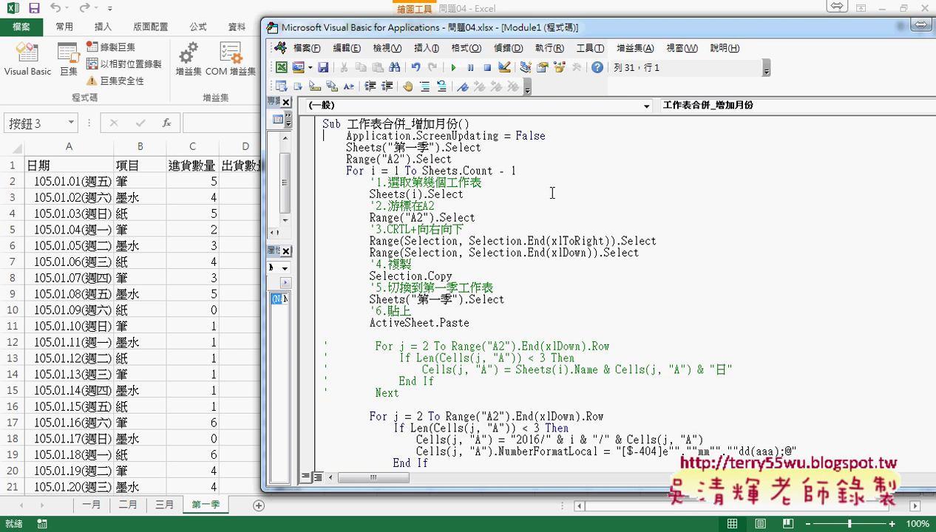
{"action": "scroll", "coordinate": [479, 259], "scroll_direction": "down", "scroll_amount": 6}
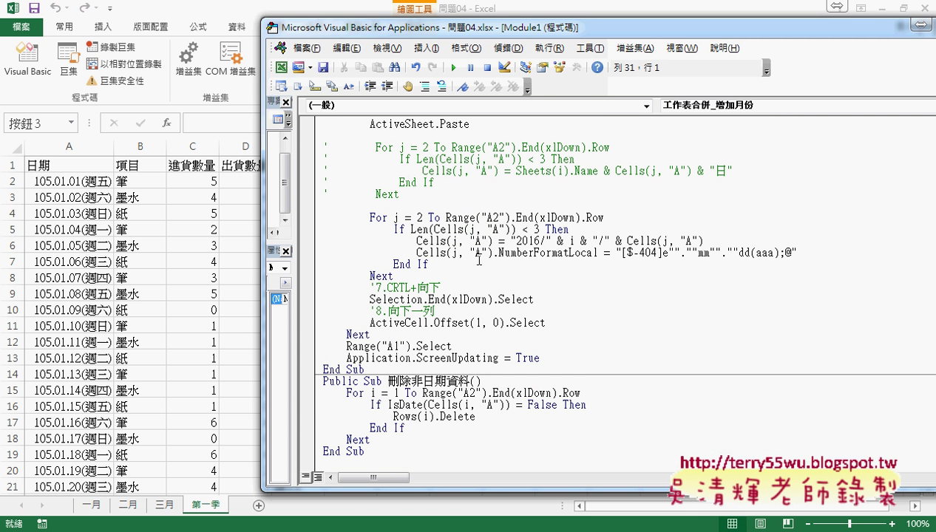
- Insert blank lines after the loop's Next line
{"action": "left_click", "coordinate": [425, 253]}
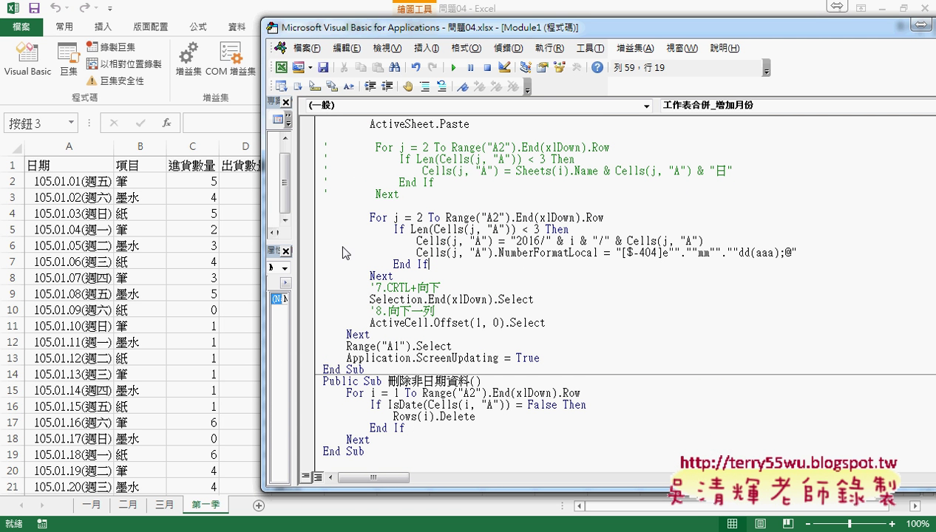
{"action": "left_click", "coordinate": [453, 252]}
{"action": "left_click_drag", "start_coordinate": [420, 252], "coordinate": [791, 253]}
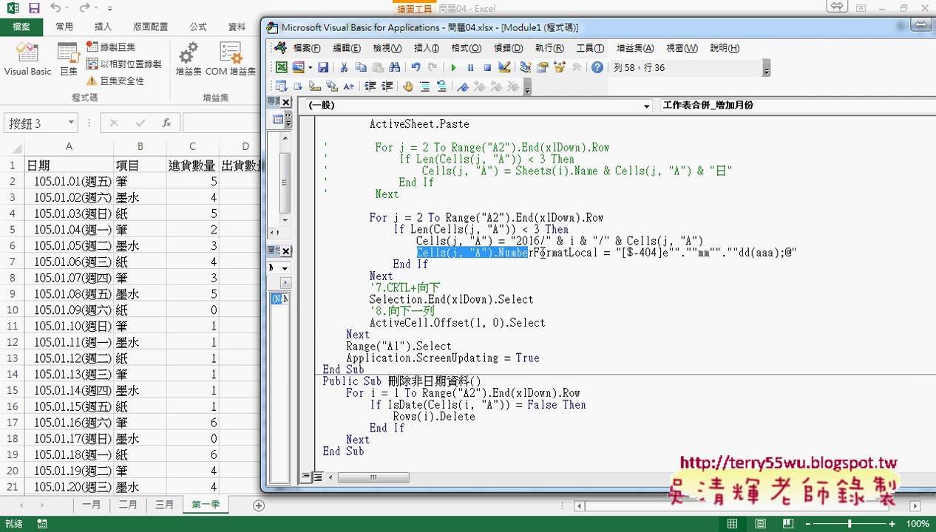
{"action": "left_click", "coordinate": [706, 240]}
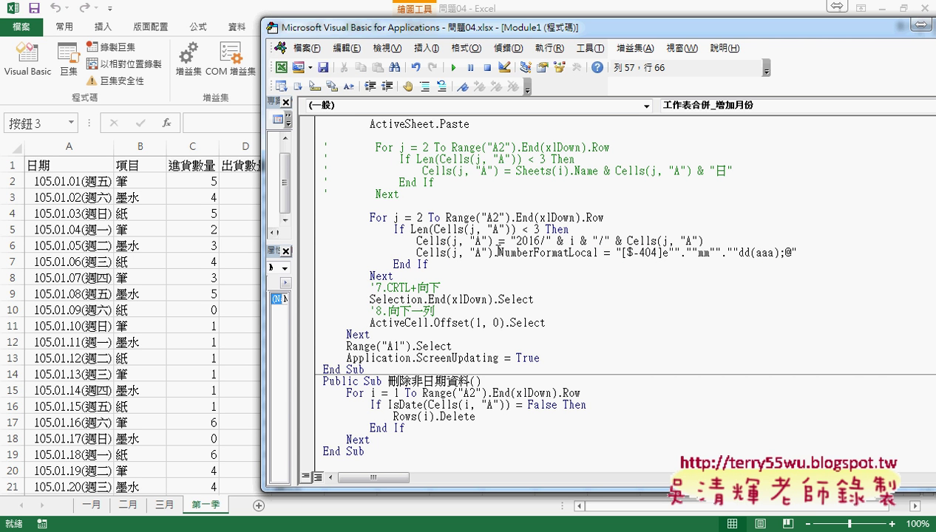
{"action": "left_click", "coordinate": [434, 242]}
{"action": "left_click", "coordinate": [404, 334]}
{"action": "key", "text": "Return"}
{"action": "key", "text": "Return"}
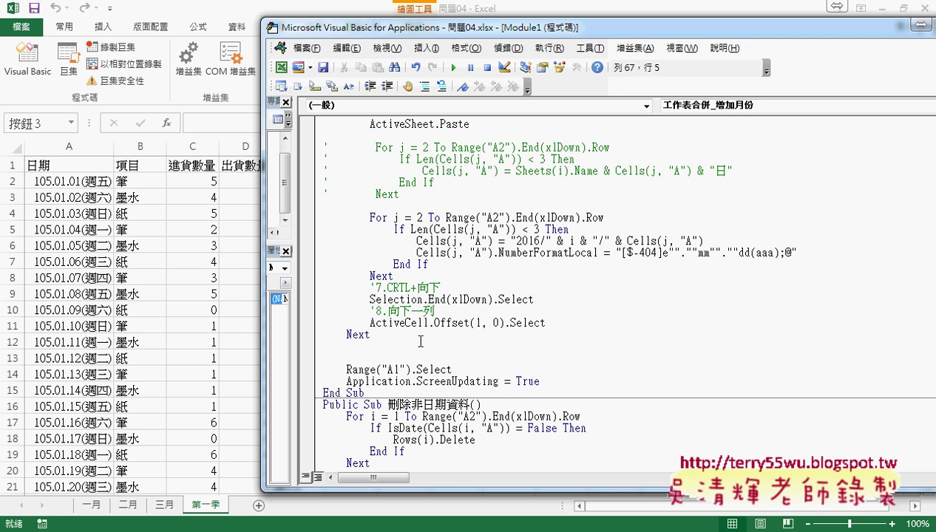
{"action": "key", "text": "Up"}
{"action": "key", "text": "Return"}
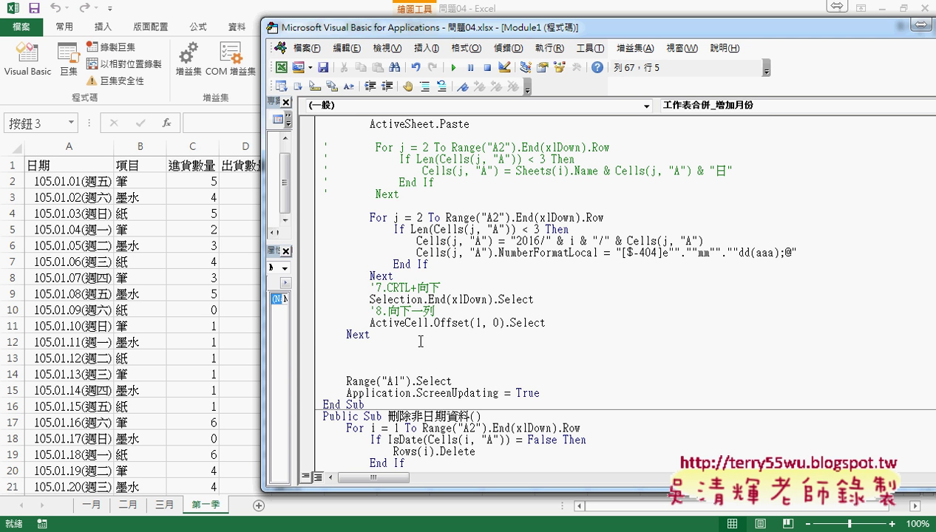
- Comment out the Cells(j,"A").NumberFormatLocal line and start typing range("A2:A" below the loop
{"action": "left_click", "coordinate": [412, 252]}
{"action": "type", "text": "'"}
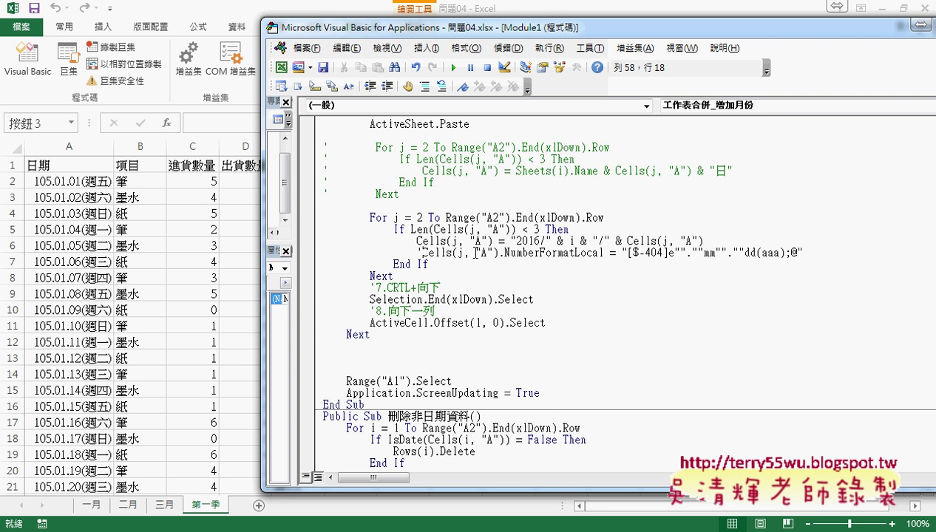
{"action": "left_click", "coordinate": [380, 358]}
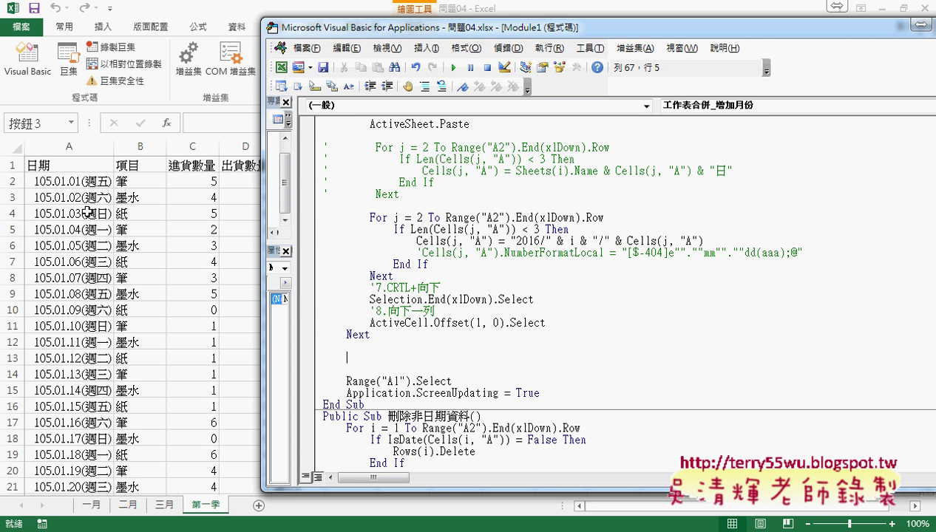
{"action": "type", "text": "range"}
{"action": "type", "text": "("}
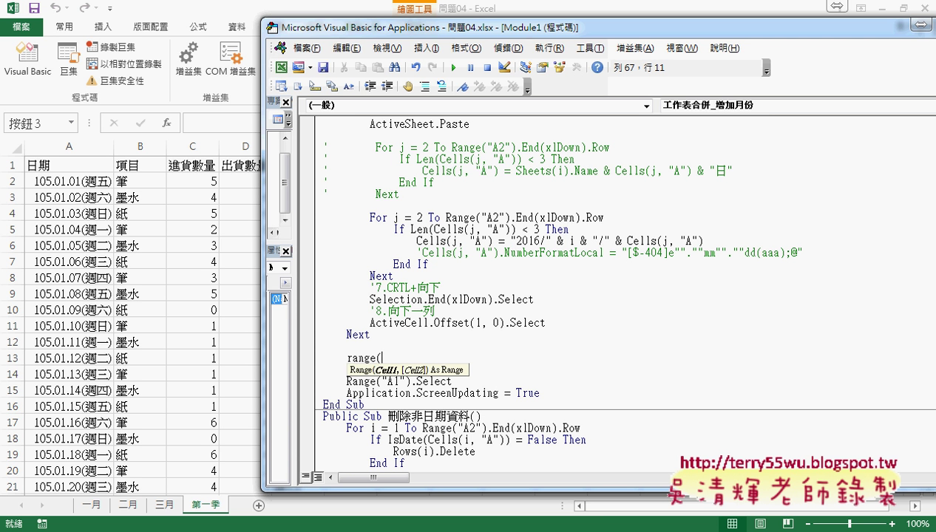
{"action": "type", "text": "\"A2"}
{"action": "type", "text": ":A"}
{"action": "type", "text": "\""}
- Complete the range as A2:A & the For j line's last-row expression, copied and pasted
{"action": "scroll", "coordinate": [613, 289], "scroll_direction": "up", "scroll_amount": 5}
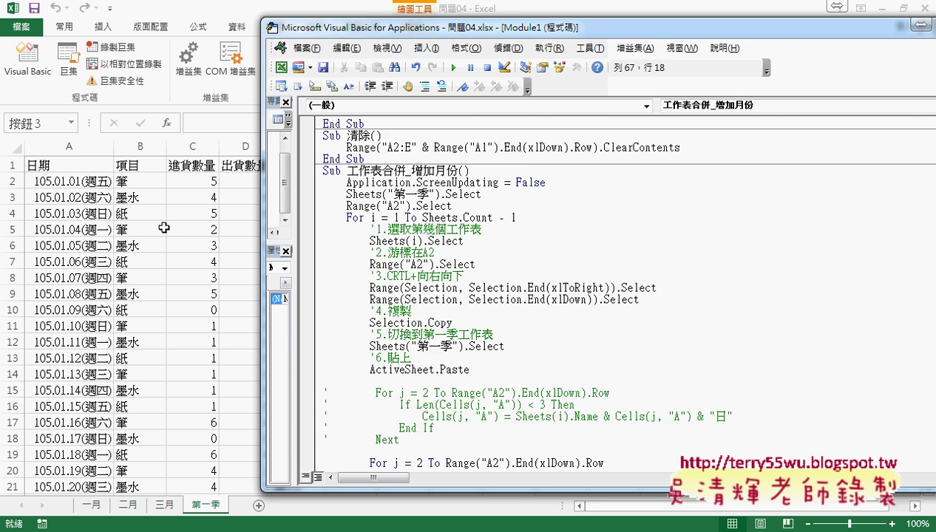
{"action": "scroll", "coordinate": [614, 288], "scroll_direction": "up", "scroll_amount": 4}
{"action": "scroll", "coordinate": [548, 271], "scroll_direction": "down", "scroll_amount": 3}
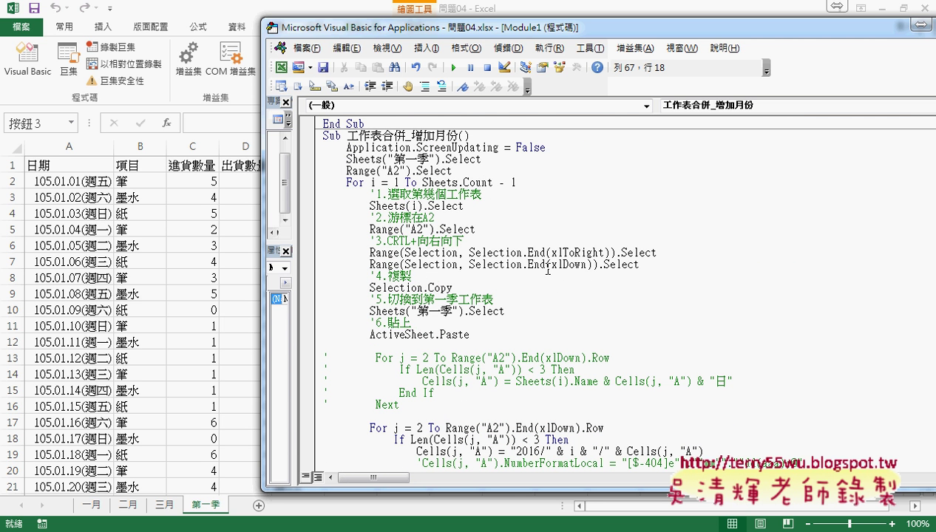
{"action": "scroll", "coordinate": [547, 271], "scroll_direction": "down", "scroll_amount": 2}
{"action": "scroll", "coordinate": [569, 296], "scroll_direction": "down", "scroll_amount": 1}
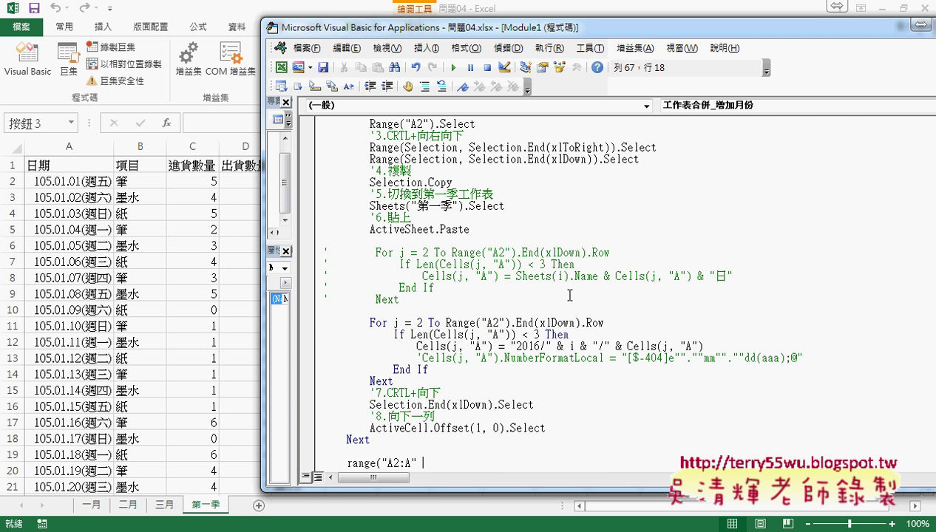
{"action": "scroll", "coordinate": [569, 296], "scroll_direction": "down", "scroll_amount": 1}
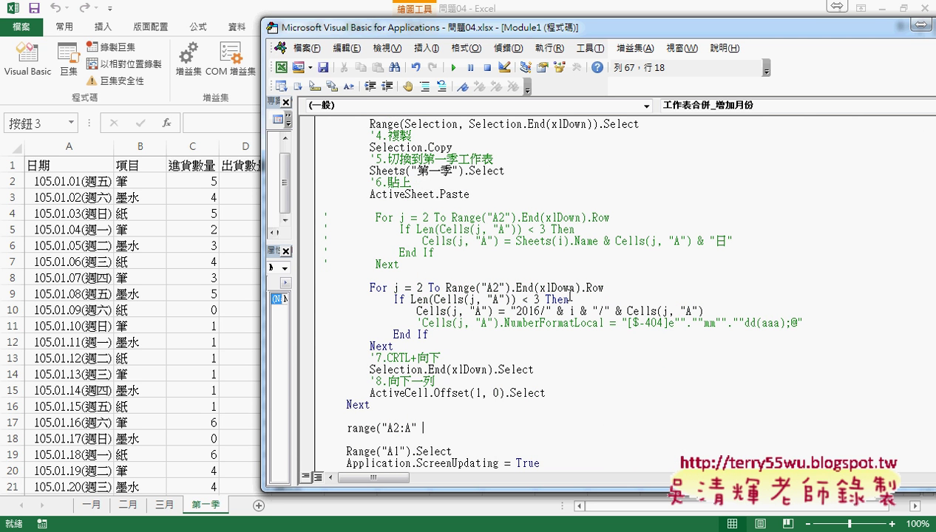
{"action": "left_click", "coordinate": [445, 285]}
{"action": "left_click", "coordinate": [449, 342]}
{"action": "left_click_drag", "start_coordinate": [445, 288], "coordinate": [604, 288]}
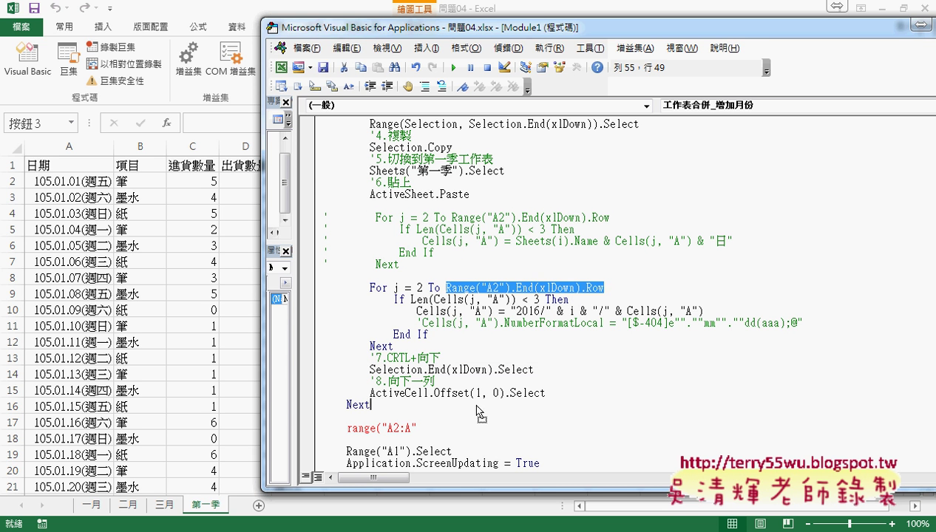
{"action": "key", "text": "ctrl+c"}
{"action": "left_click", "coordinate": [474, 429]}
{"action": "key", "text": "ctrl+v"}
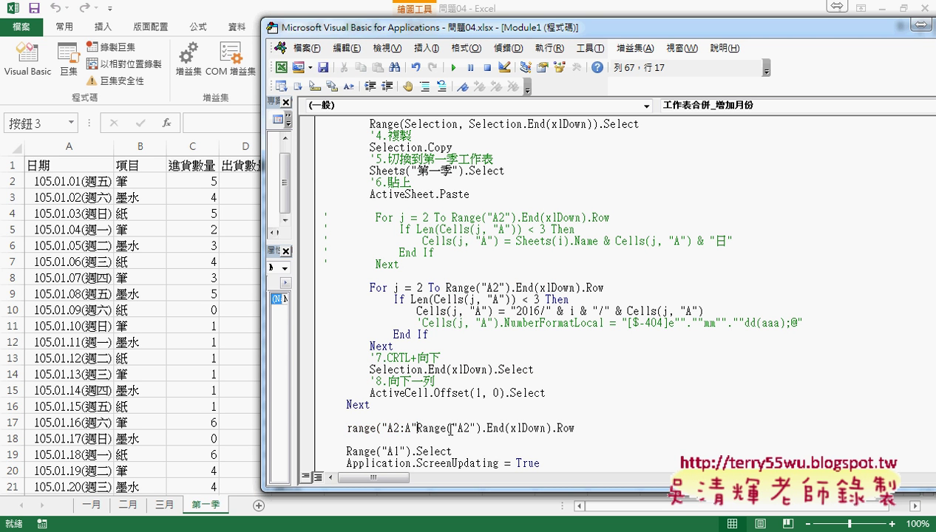
{"action": "type", "text": "&"}
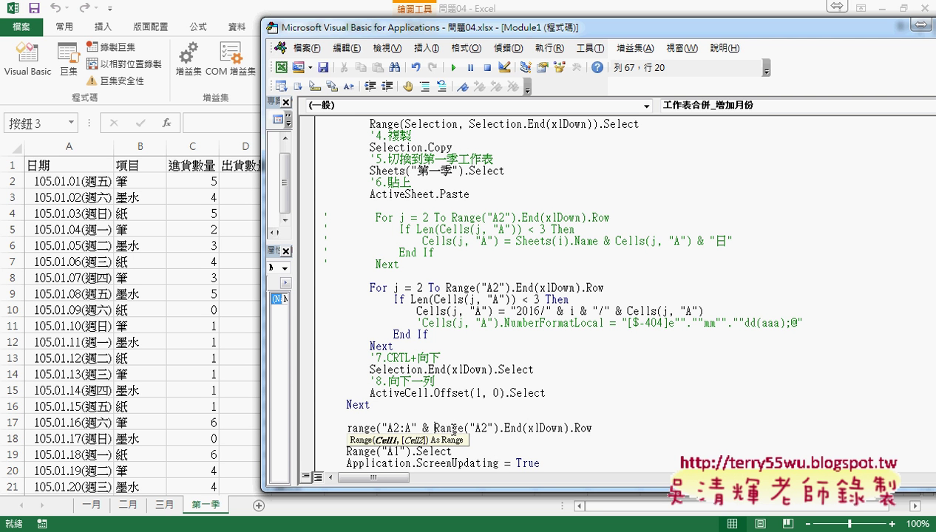
{"action": "key", "text": "End"}
{"action": "type", "text": ")"}
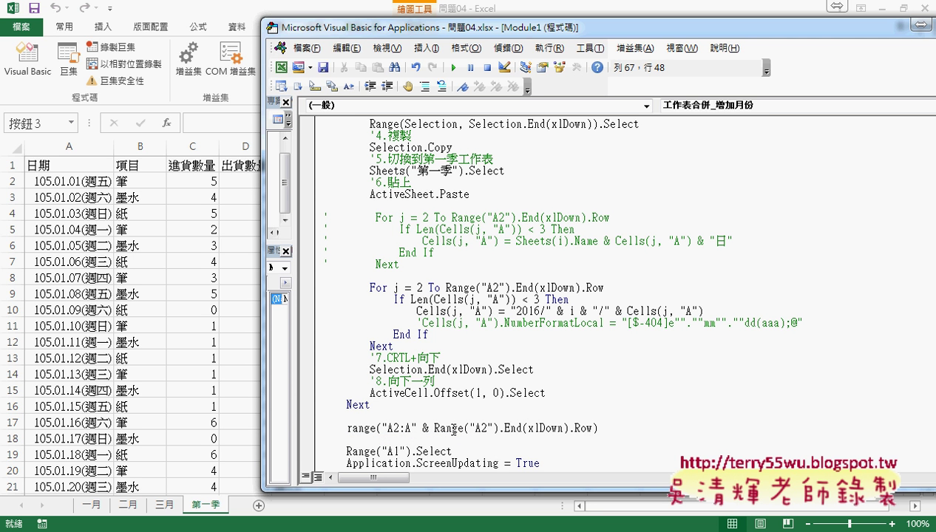
- Append .NumberFormatLocal = "" to the new range line
{"action": "left_click", "coordinate": [405, 429]}
{"action": "left_click_drag", "start_coordinate": [422, 429], "coordinate": [592, 430]}
{"action": "left_click", "coordinate": [611, 427]}
{"action": "type", "text": "."}
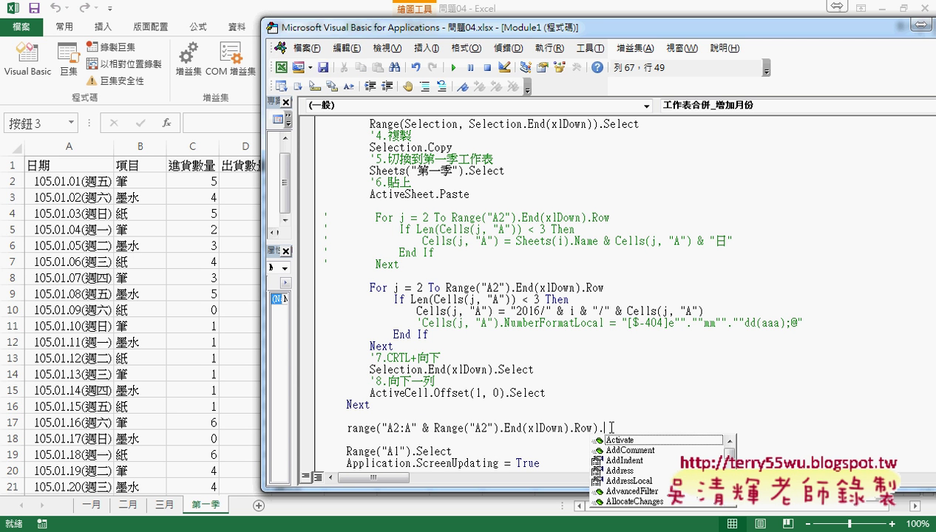
{"action": "type", "text": "n"}
{"action": "key", "text": "Down"}
{"action": "key", "text": "Down"}
{"action": "key", "text": "Down"}
{"action": "key", "text": "Down"}
{"action": "key", "text": "Down"}
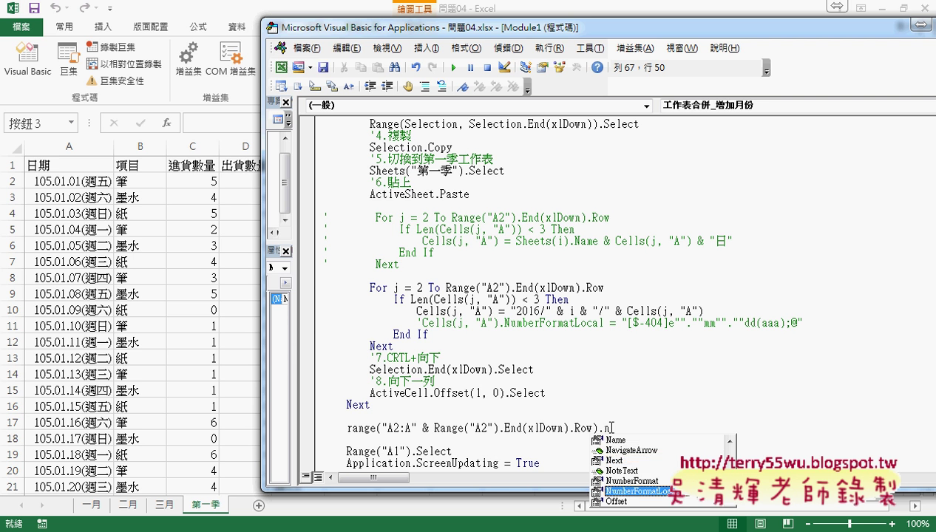
{"action": "key", "text": "space"}
{"action": "type", "text": "="}
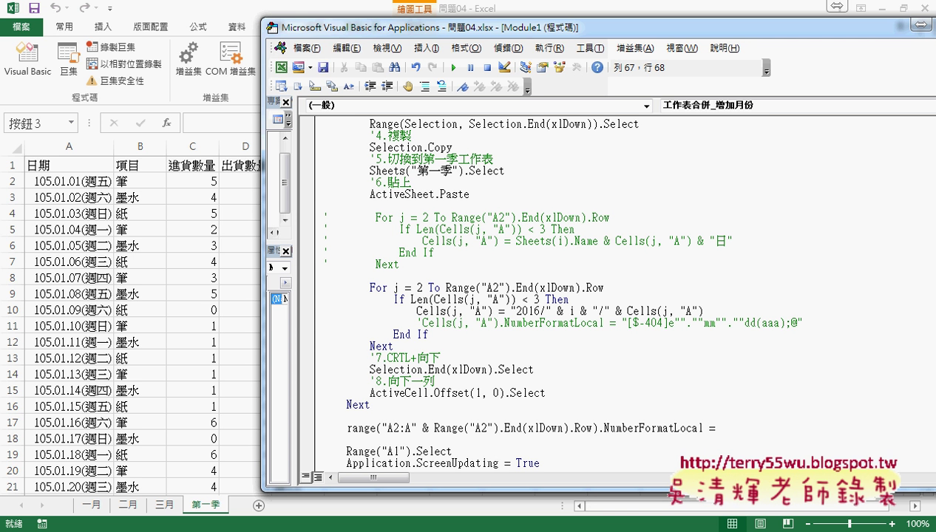
{"action": "type", "text": "\"\""}
- Paste the weekday format code "[$-404]e"".""mm"".""dd(aaa);@" into the empty quotes
{"action": "left_click", "coordinate": [704, 357]}
{"action": "left_click_drag", "start_coordinate": [628, 322], "coordinate": [800, 323]}
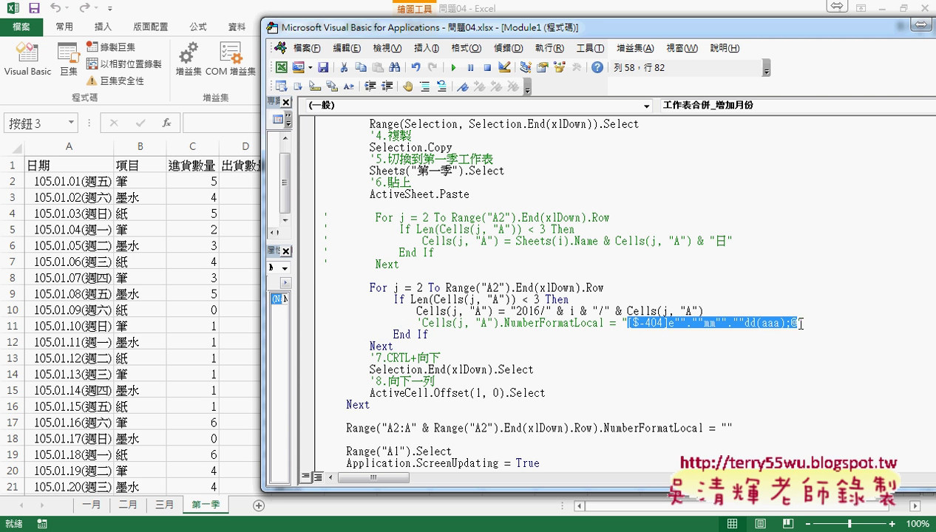
{"action": "key", "text": "ctrl+c"}
{"action": "left_click", "coordinate": [727, 428]}
{"action": "key", "text": "ctrl+v"}
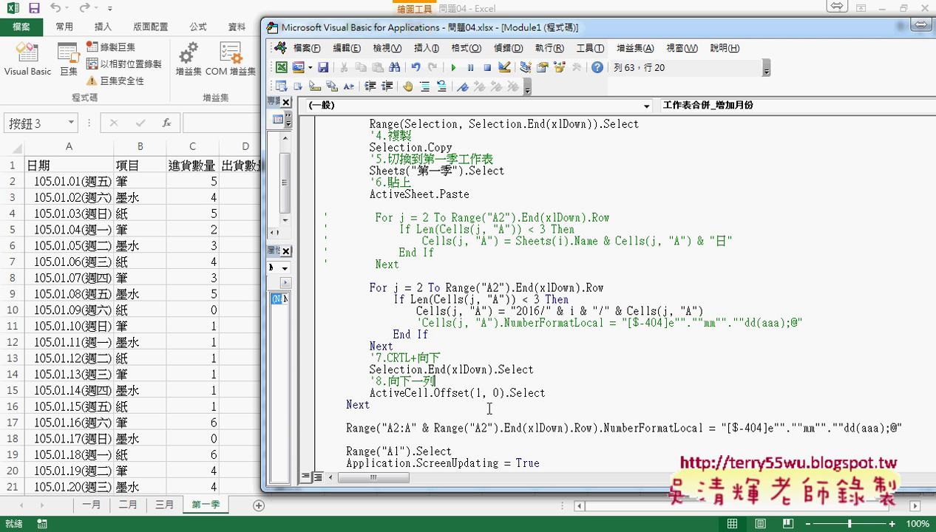
- Set a breakpoint on the new date-formatting line
{"action": "left_click", "coordinate": [460, 429]}
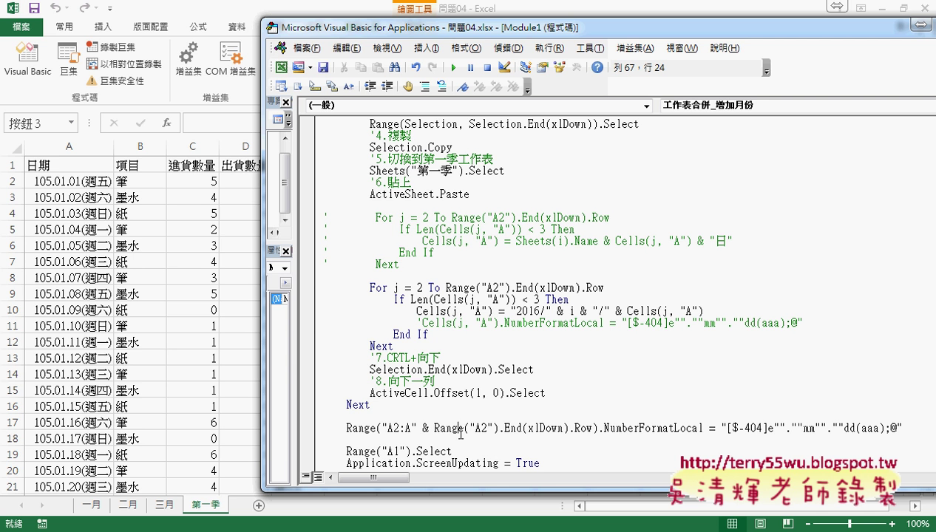
{"action": "left_click", "coordinate": [389, 430]}
{"action": "left_click", "coordinate": [307, 428]}
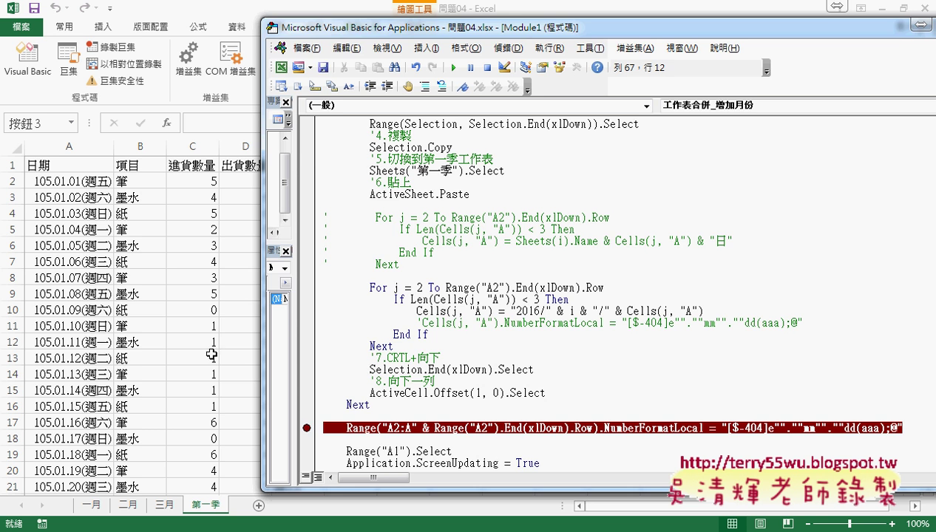
- Clear 第一季 and run the 工作表合併_增加月份 merge macro
{"action": "left_click", "coordinate": [242, 356]}
{"action": "left_click", "coordinate": [467, 219]}
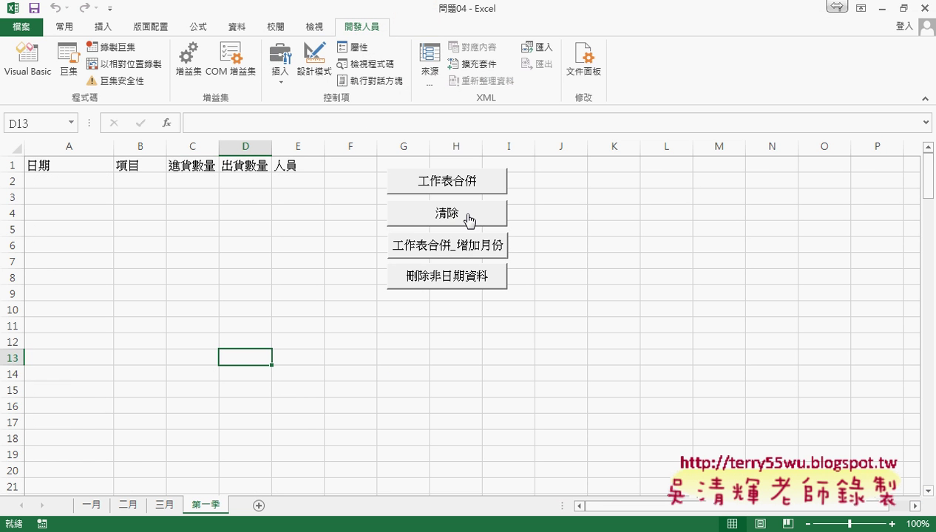
{"action": "left_click", "coordinate": [465, 248]}
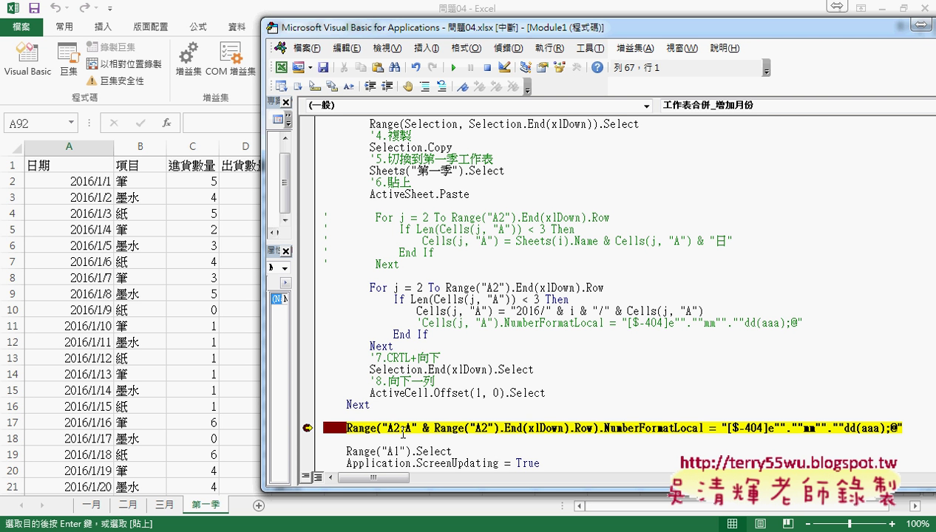
- Step past the formatting line, remove the breakpoint, resume, and review 第一季's weekday dates
{"action": "key", "text": "F8"}
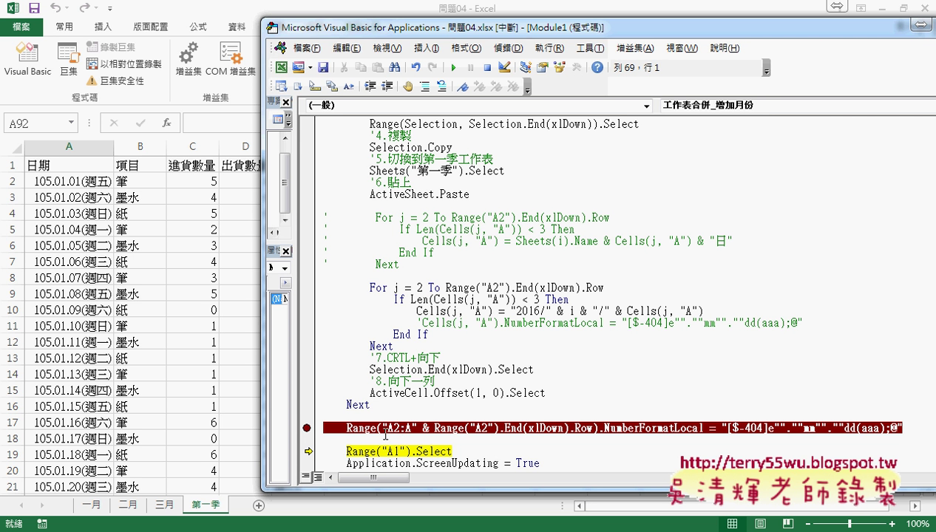
{"action": "left_click", "coordinate": [309, 430]}
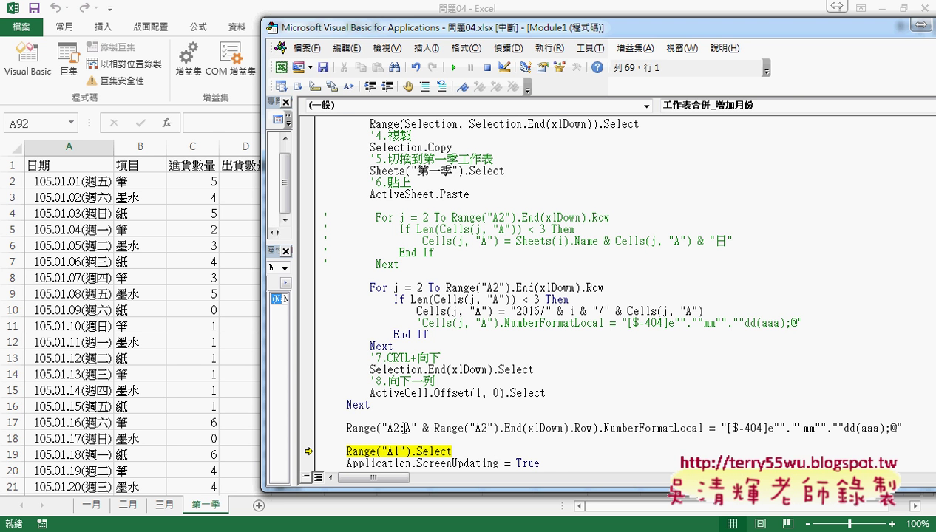
{"action": "scroll", "coordinate": [406, 427], "scroll_direction": "down", "scroll_amount": 2}
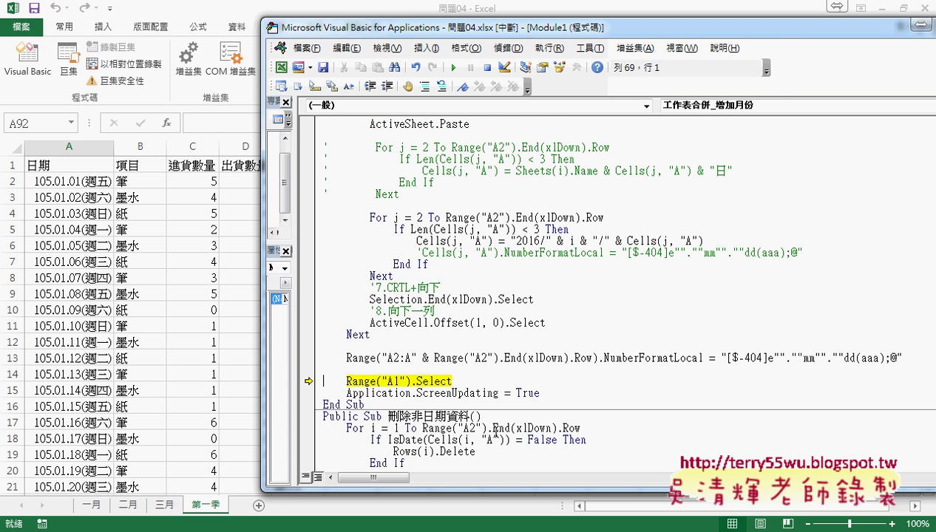
{"action": "left_click", "coordinate": [452, 67]}
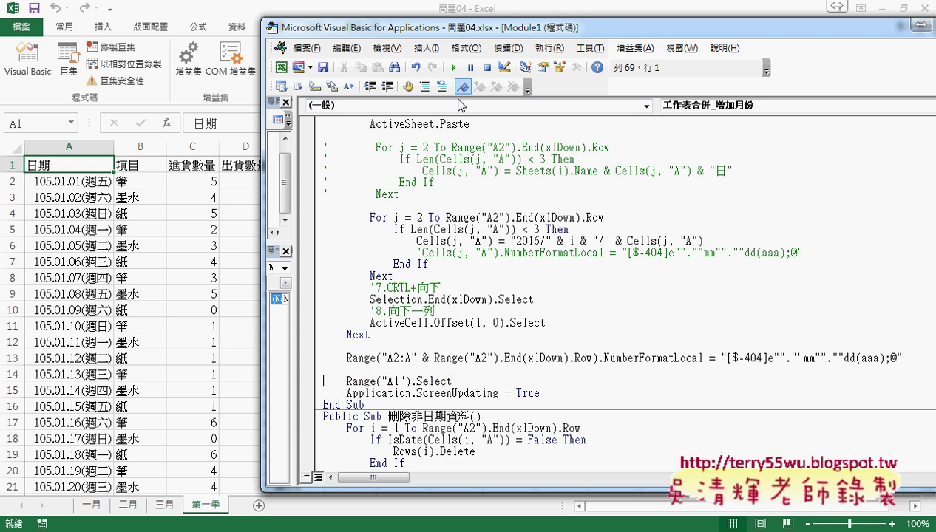
{"action": "left_click", "coordinate": [214, 210]}
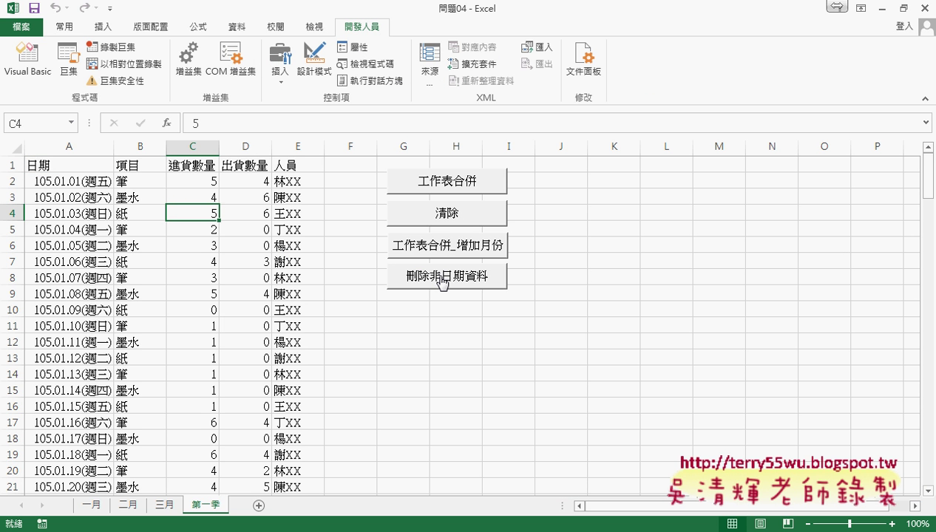
{"action": "scroll", "coordinate": [441, 296], "scroll_direction": "down", "scroll_amount": 1}
{"action": "scroll", "coordinate": [436, 298], "scroll_direction": "down", "scroll_amount": 8}
{"action": "scroll", "coordinate": [436, 298], "scroll_direction": "down", "scroll_amount": 2}
{"action": "scroll", "coordinate": [435, 299], "scroll_direction": "down", "scroll_amount": 4}
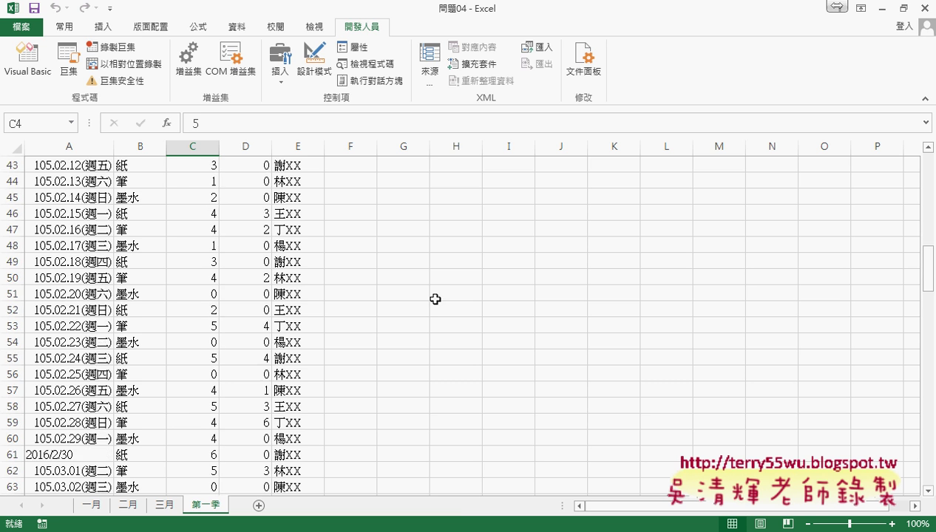
{"action": "scroll", "coordinate": [435, 299], "scroll_direction": "down", "scroll_amount": 3}
{"action": "left_click", "coordinate": [12, 310]}
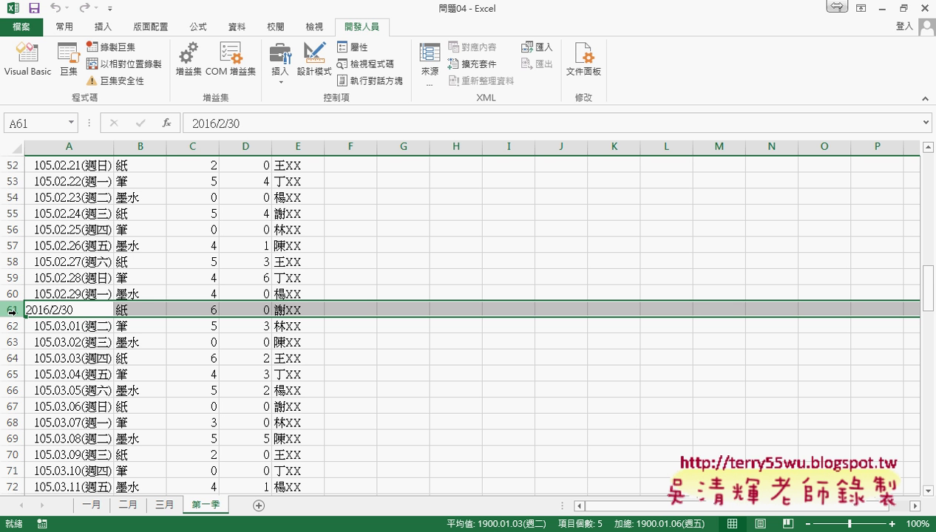
{"action": "left_click", "coordinate": [87, 310]}
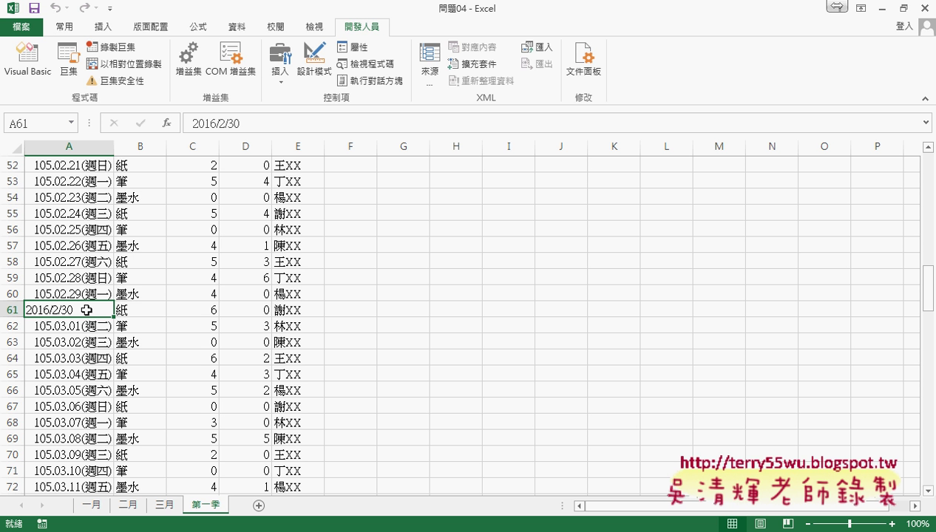
{"action": "left_click", "coordinate": [13, 310]}
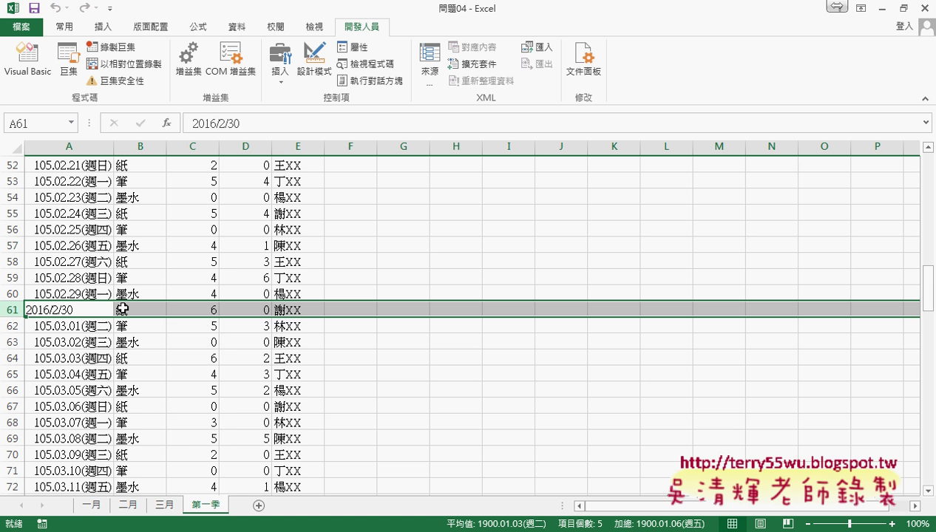
{"action": "right_click", "coordinate": [123, 307]}
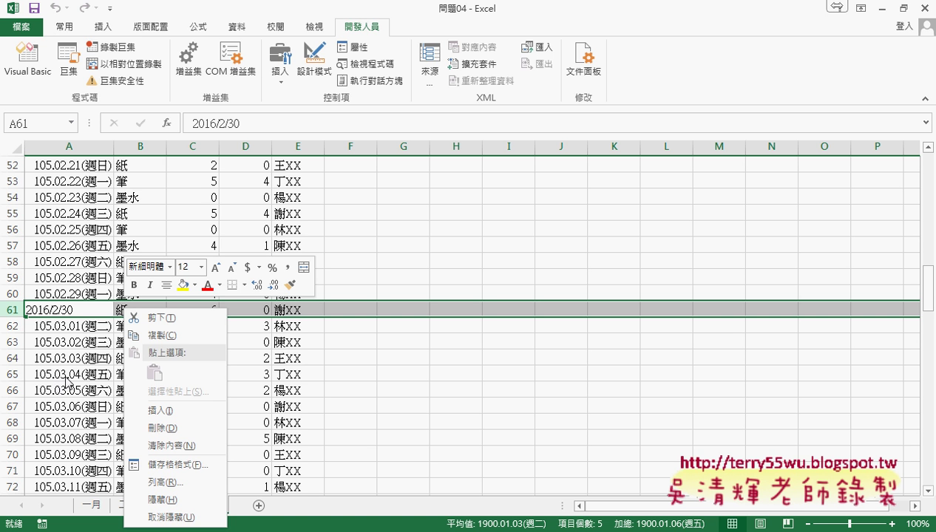
{"action": "left_click", "coordinate": [530, 327]}
{"action": "scroll", "coordinate": [530, 327], "scroll_direction": "up", "scroll_amount": 6}
{"action": "scroll", "coordinate": [530, 327], "scroll_direction": "up", "scroll_amount": 3}
- Run the 刪除非日期資料 macro and scroll through 第一季 to verify the result
{"action": "scroll", "coordinate": [530, 327], "scroll_direction": "up", "scroll_amount": 1}
{"action": "left_click", "coordinate": [529, 327]}
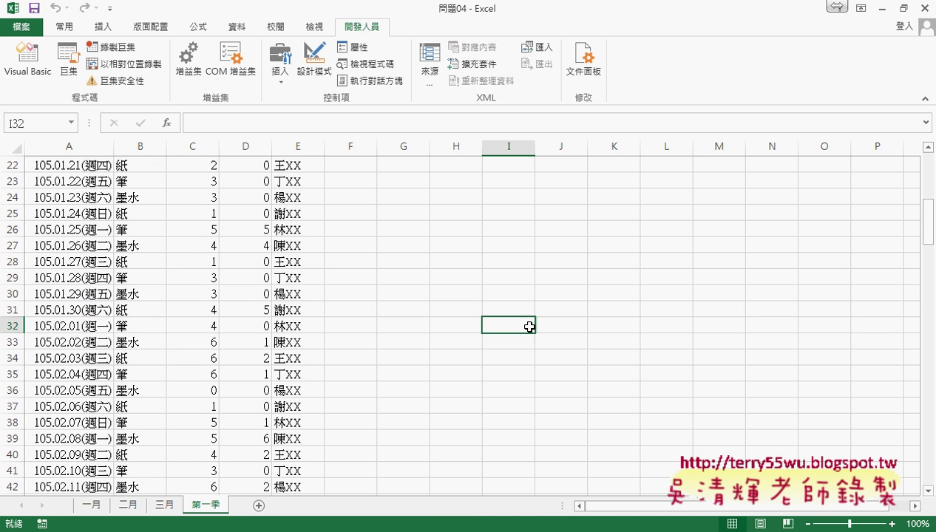
{"action": "scroll", "coordinate": [530, 326], "scroll_direction": "up", "scroll_amount": 3}
{"action": "scroll", "coordinate": [530, 327], "scroll_direction": "up", "scroll_amount": 4}
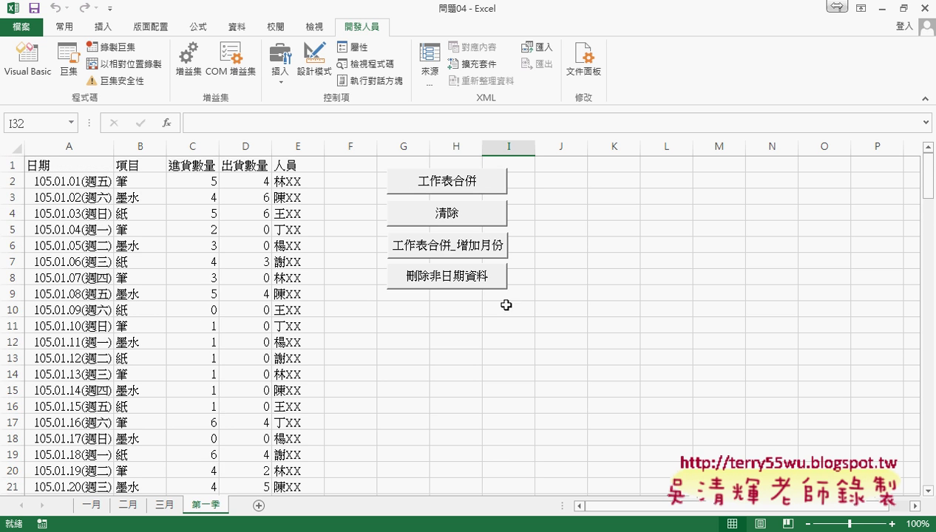
{"action": "left_click", "coordinate": [452, 278]}
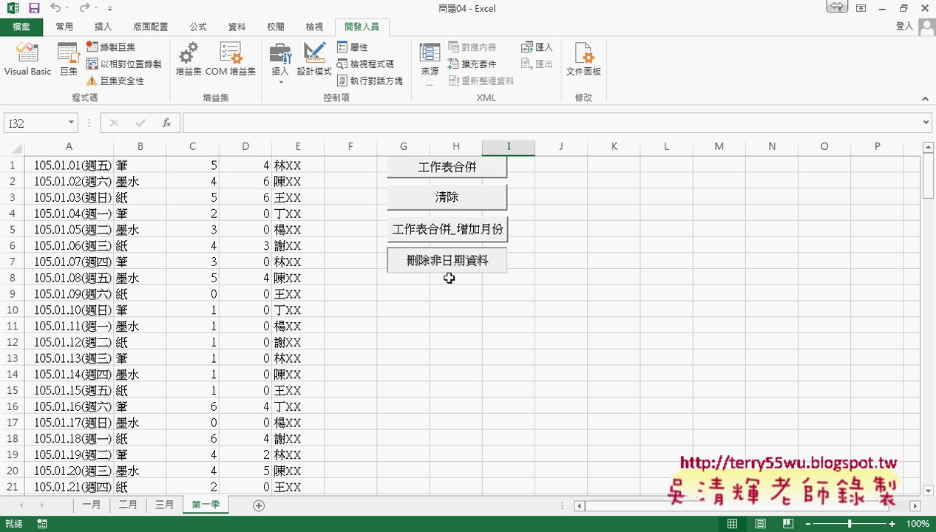
{"action": "scroll", "coordinate": [192, 395], "scroll_direction": "down", "scroll_amount": 6}
{"action": "scroll", "coordinate": [192, 395], "scroll_direction": "down", "scroll_amount": 5}
{"action": "scroll", "coordinate": [193, 397], "scroll_direction": "down", "scroll_amount": 5}
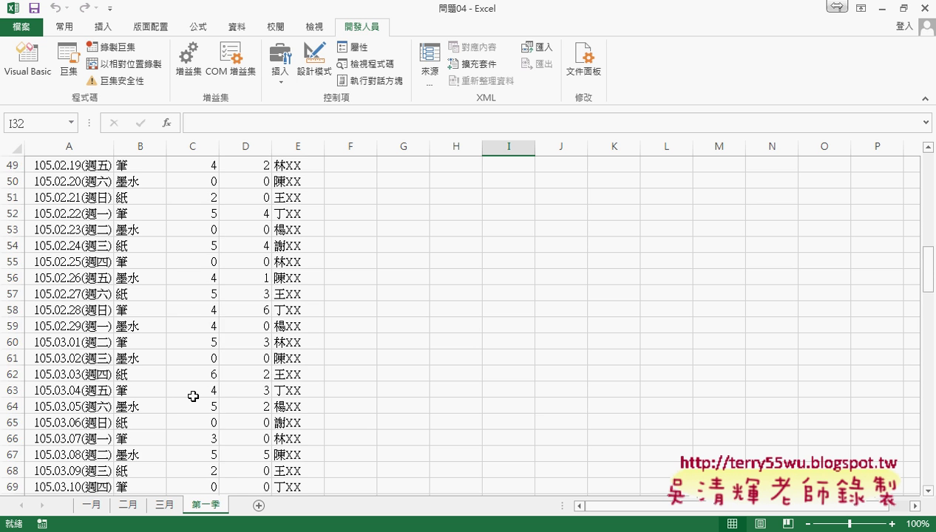
{"action": "scroll", "coordinate": [193, 397], "scroll_direction": "down", "scroll_amount": 3}
{"action": "scroll", "coordinate": [193, 397], "scroll_direction": "down", "scroll_amount": 4}
{"action": "scroll", "coordinate": [193, 397], "scroll_direction": "down", "scroll_amount": 2}
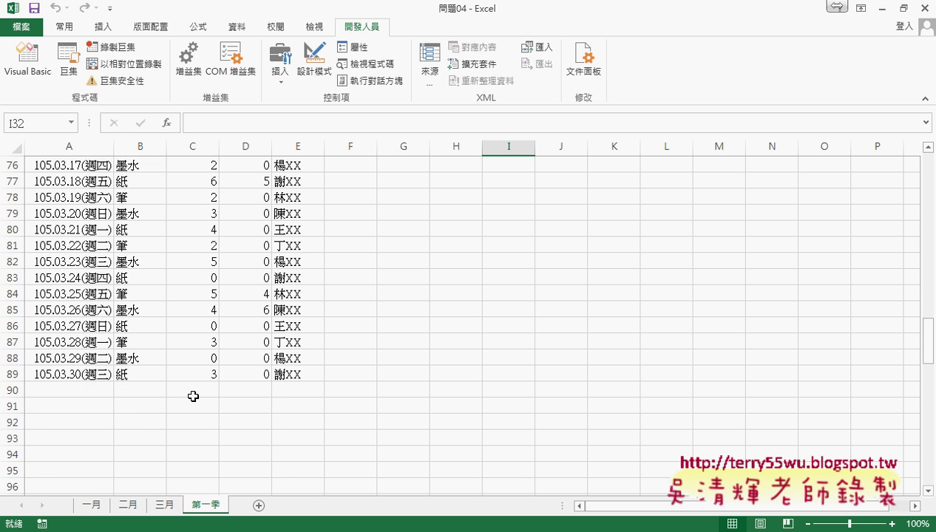
{"action": "scroll", "coordinate": [193, 398], "scroll_direction": "up", "scroll_amount": 8}
{"action": "scroll", "coordinate": [193, 397], "scroll_direction": "up", "scroll_amount": 7}
{"action": "scroll", "coordinate": [193, 397], "scroll_direction": "up", "scroll_amount": 10}
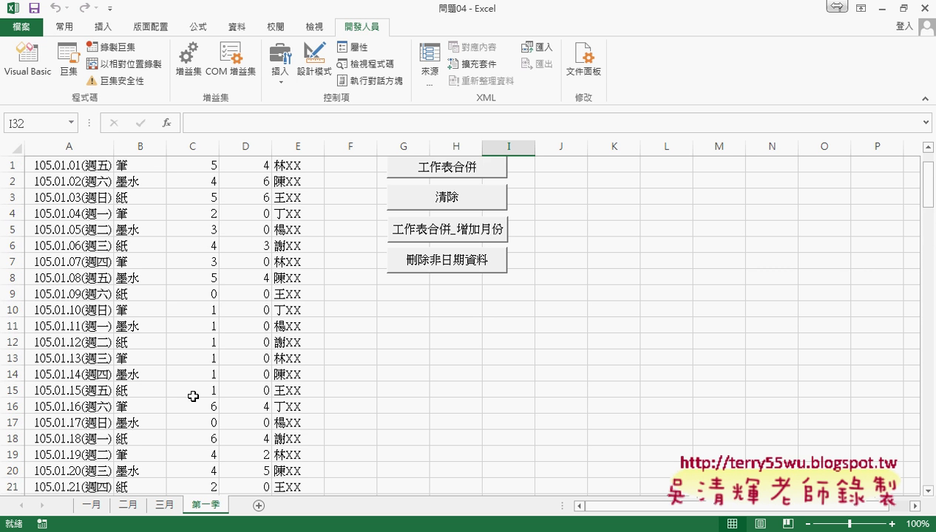
- Check the dates in A6 and A1, then select row 1
{"action": "left_click", "coordinate": [47, 238]}
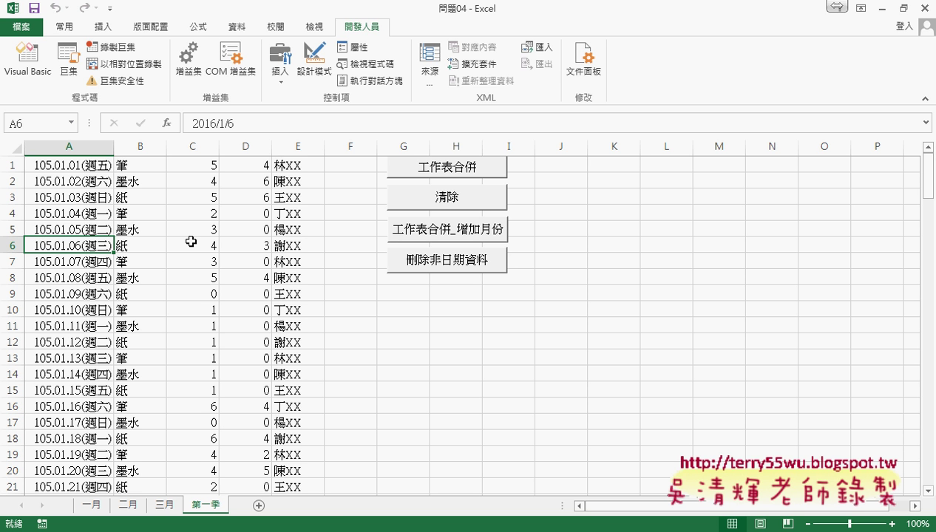
{"action": "left_click", "coordinate": [100, 168]}
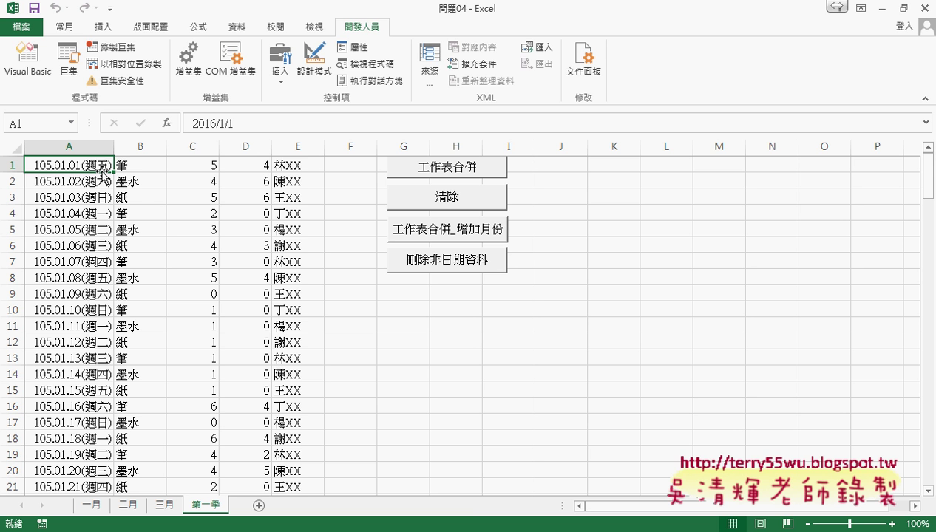
{"action": "left_click", "coordinate": [9, 165]}
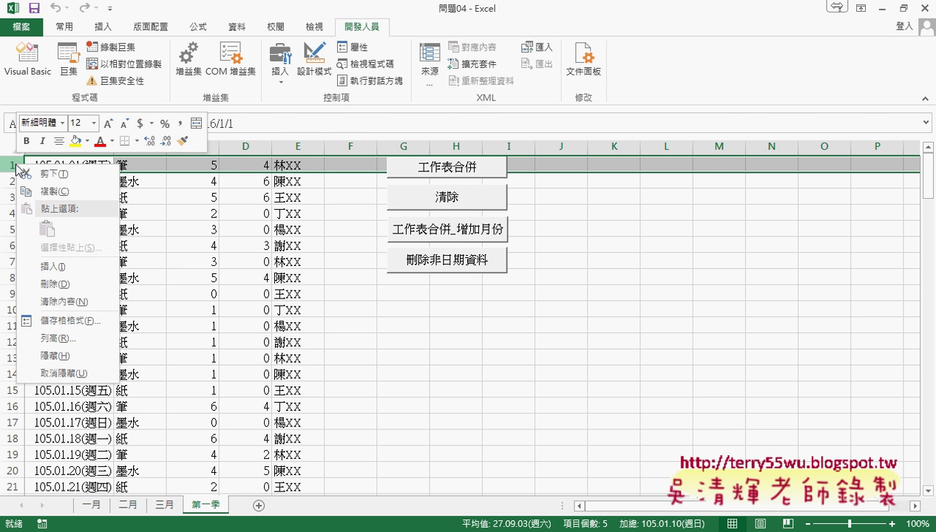
- Insert a blank row 1 on 第一季 and copy headers A1:E1 from 三月
{"action": "right_click", "coordinate": [15, 165]}
{"action": "left_click", "coordinate": [52, 266]}
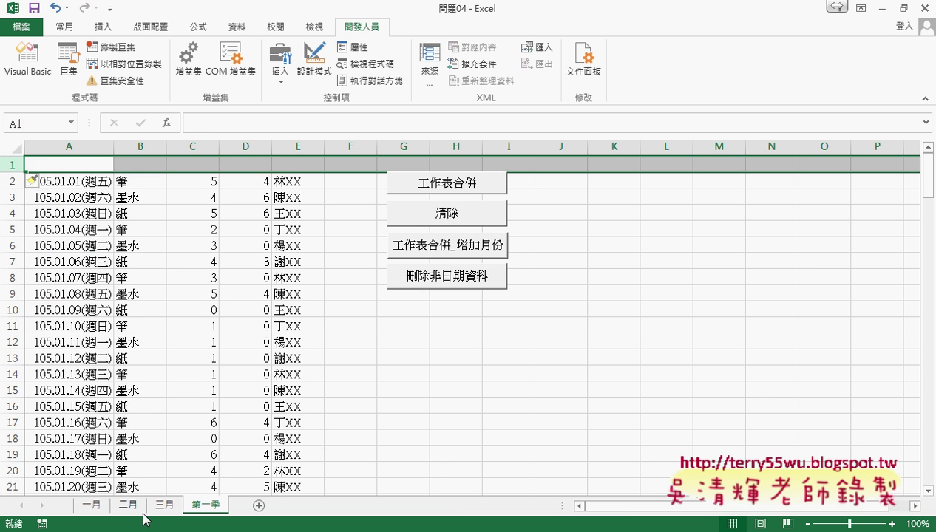
{"action": "left_click", "coordinate": [164, 506]}
{"action": "left_click_drag", "start_coordinate": [52, 163], "coordinate": [254, 165]}
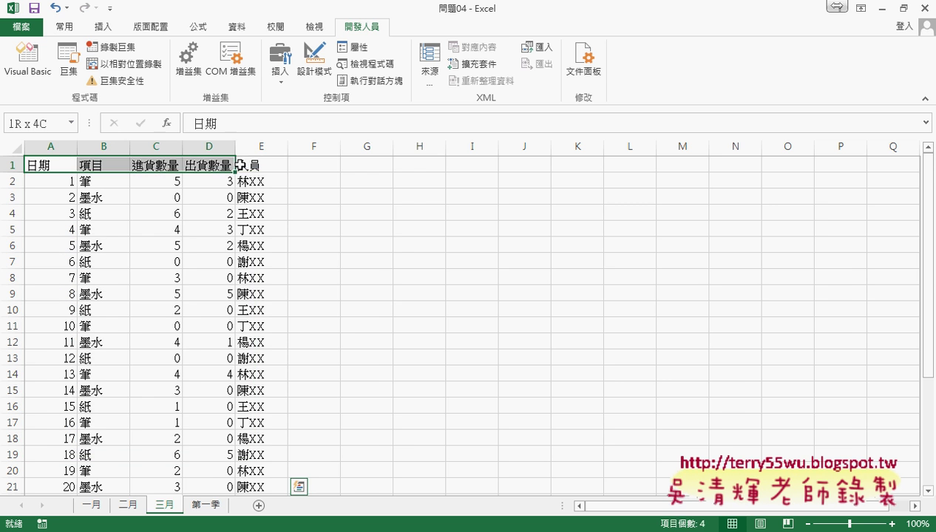
{"action": "key", "text": "ctrl+c"}
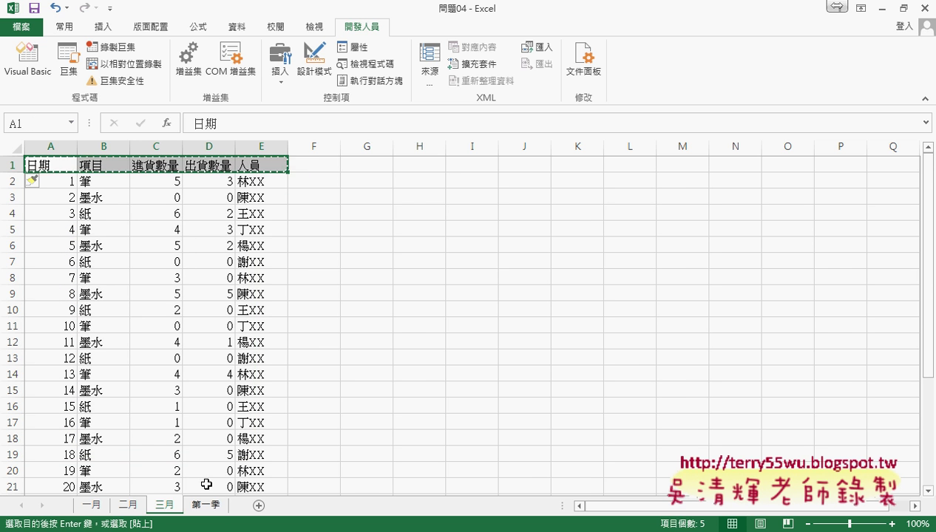
- Paste the 日期…人員 headers into 第一季 A1 and bring up the 刪除非日期資料 macro
{"action": "left_click", "coordinate": [205, 505]}
{"action": "left_click", "coordinate": [70, 164]}
{"action": "key", "text": "ctrl+v"}
{"action": "right_click", "coordinate": [399, 279]}
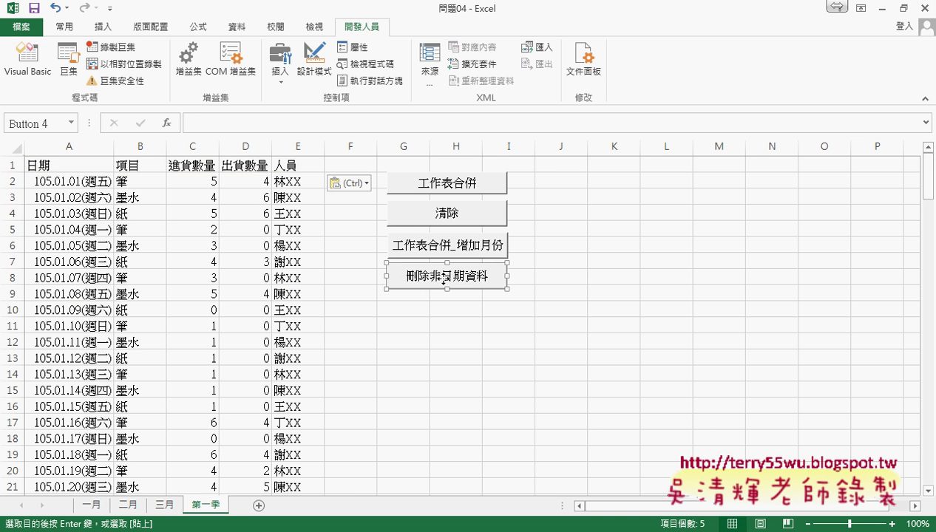
{"action": "left_click", "coordinate": [494, 398]}
{"action": "left_click", "coordinate": [604, 278]}
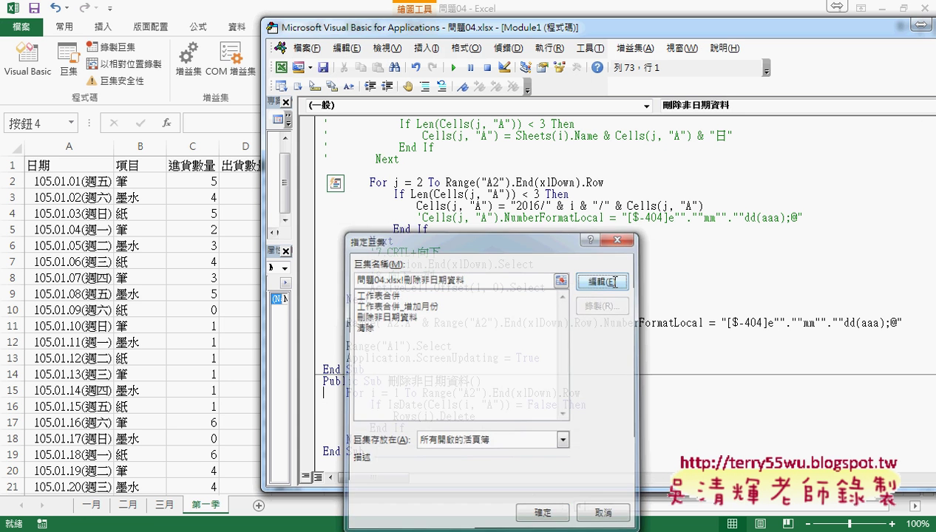
{"action": "double_click", "coordinate": [395, 393]}
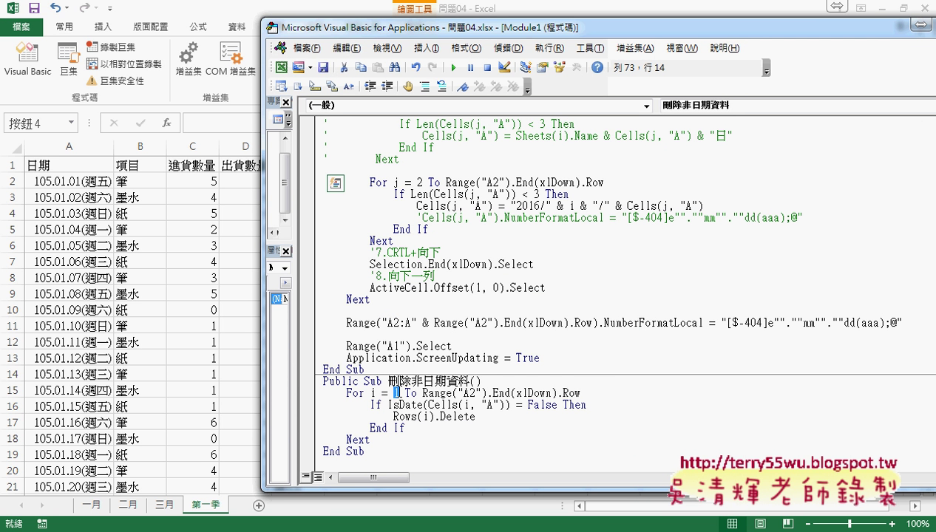
{"action": "type", "text": "2"}
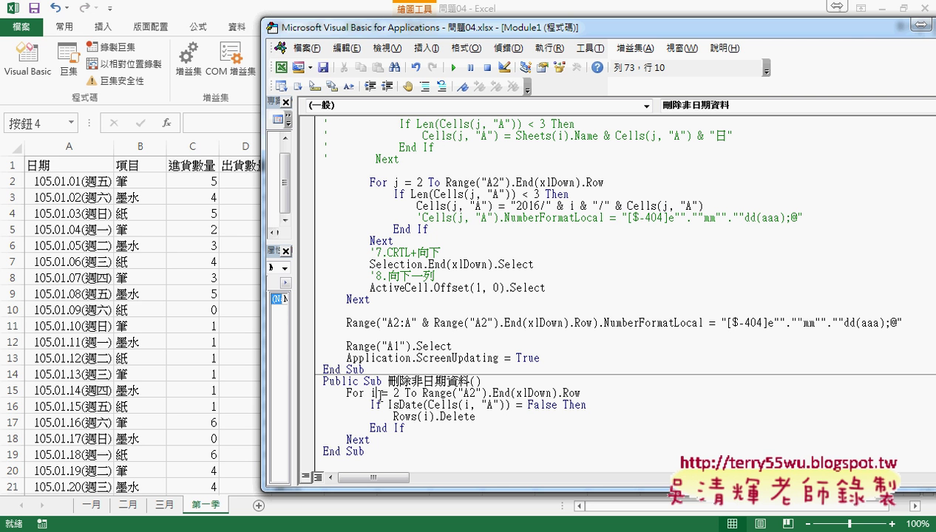
{"action": "left_click_drag", "start_coordinate": [416, 393], "coordinate": [581, 393]}
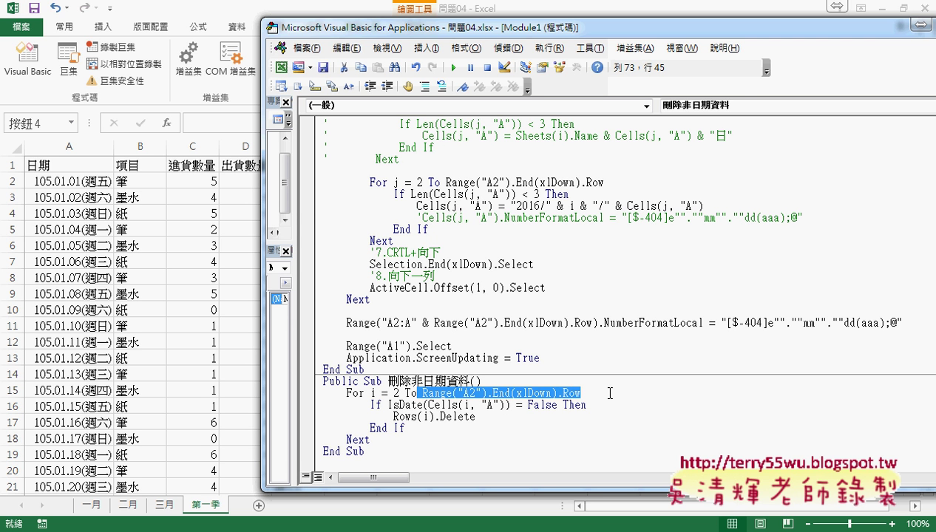
{"action": "left_click", "coordinate": [357, 439]}
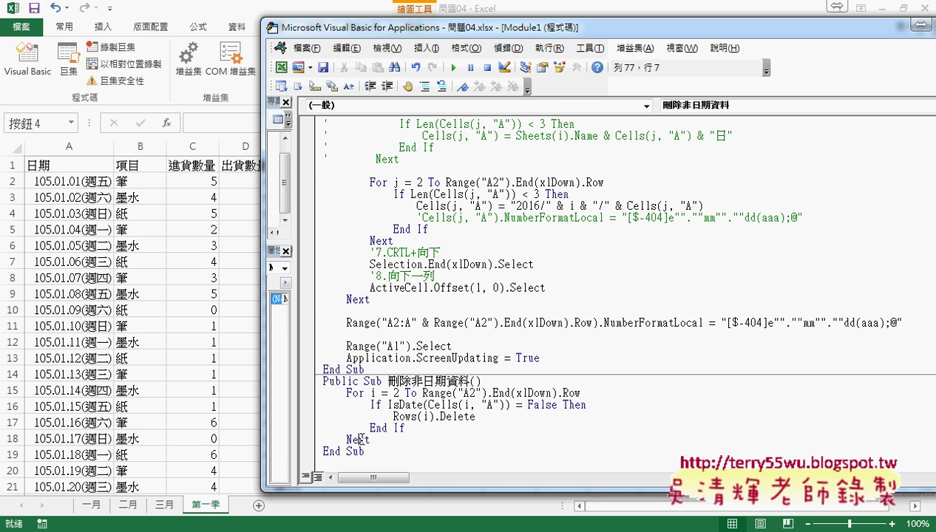
{"action": "double_click", "coordinate": [376, 403]}
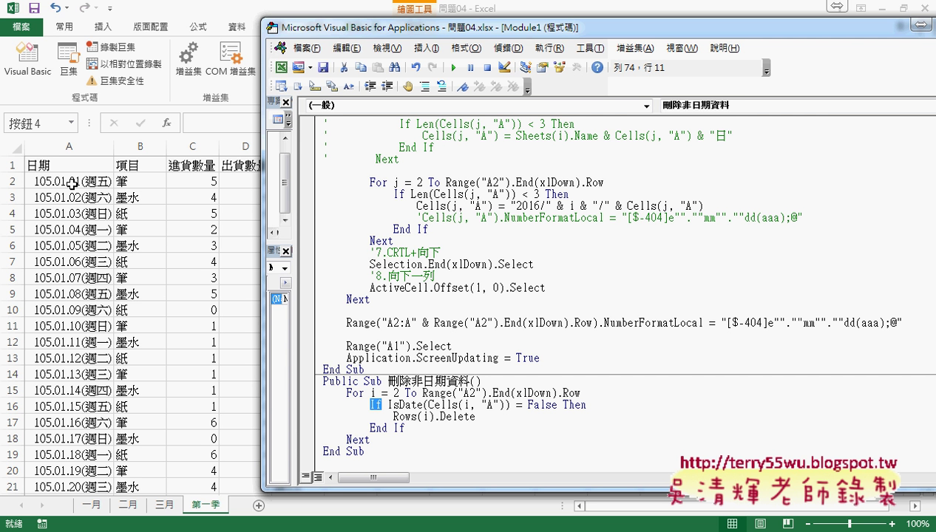
{"action": "left_click", "coordinate": [416, 405]}
{"action": "left_click_drag", "start_coordinate": [417, 405], "coordinate": [388, 404]}
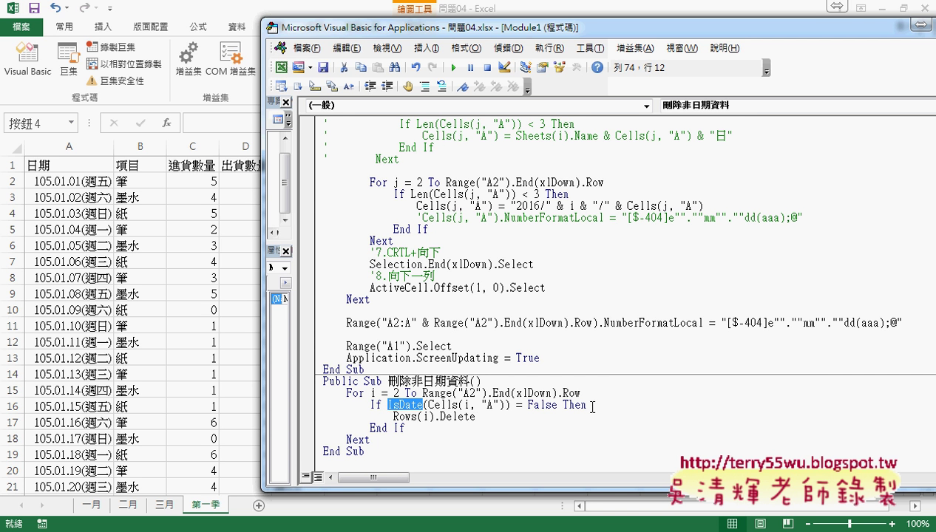
{"action": "left_click_drag", "start_coordinate": [428, 405], "coordinate": [506, 404]}
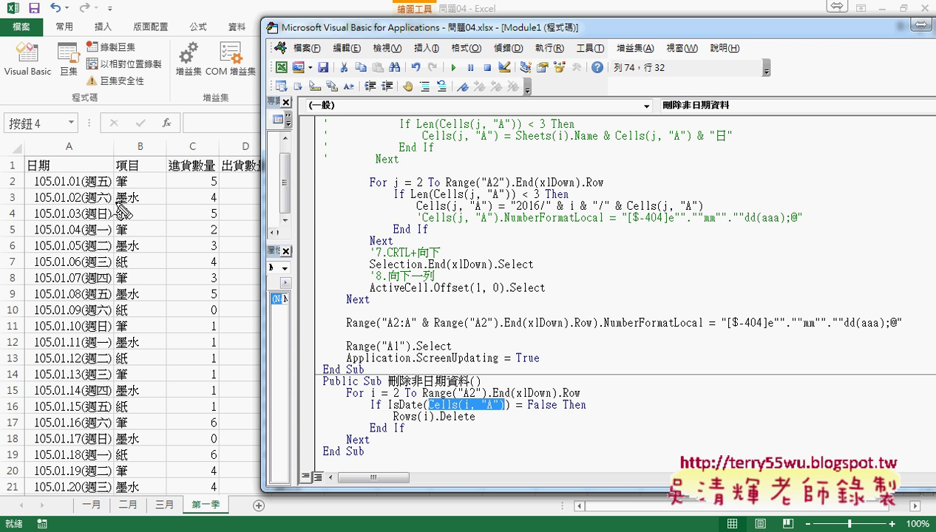
{"action": "mouse_move", "coordinate": [111, 188]}
{"action": "left_mouse_down"}
{"action": "mouse_move", "coordinate": [74, 194]}
{"action": "mouse_move", "coordinate": [447, 403]}
{"action": "mouse_move", "coordinate": [439, 405]}
{"action": "mouse_move", "coordinate": [458, 382]}
{"action": "left_mouse_up"}
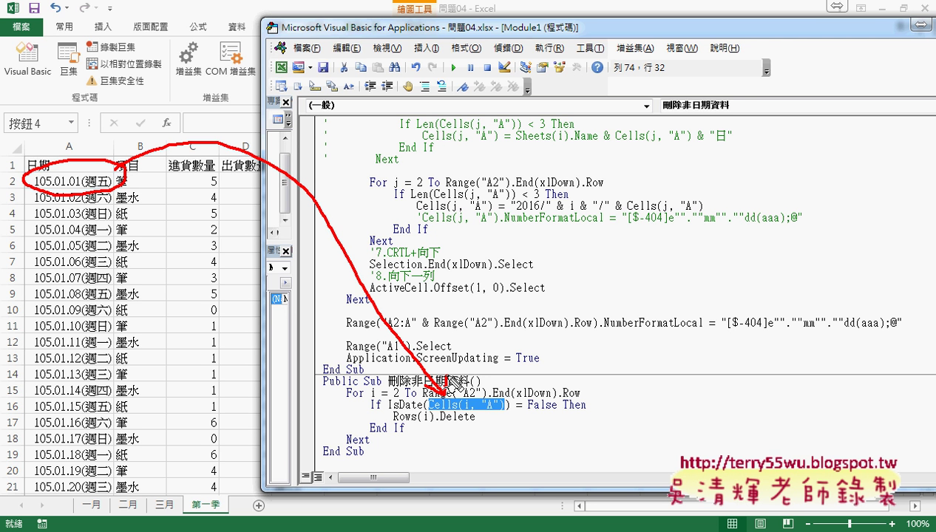
{"action": "left_click_drag", "start_coordinate": [388, 414], "coordinate": [425, 414]}
{"action": "left_click_drag", "start_coordinate": [506, 397], "coordinate": [506, 418]}
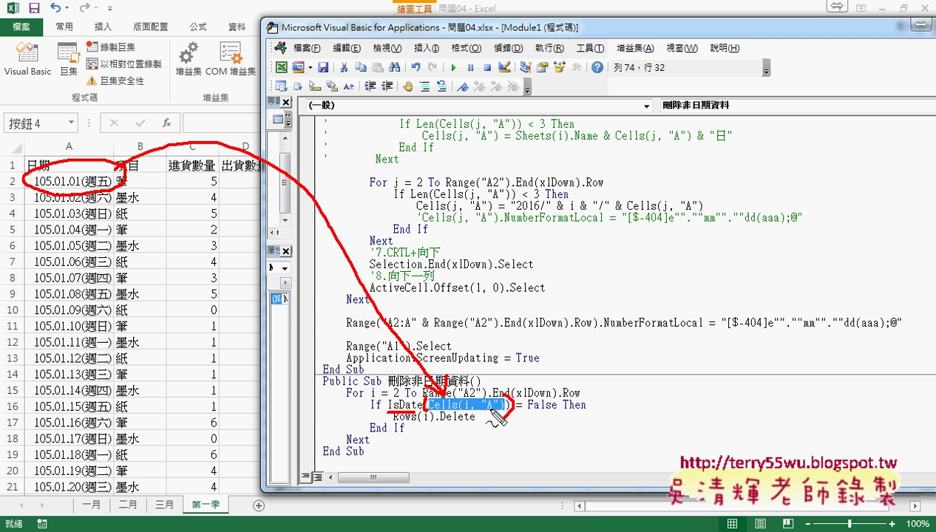
{"action": "mouse_move", "coordinate": [511, 405]}
{"action": "left_mouse_down"}
{"action": "mouse_move", "coordinate": [505, 419]}
{"action": "mouse_move", "coordinate": [553, 417]}
{"action": "left_mouse_up"}
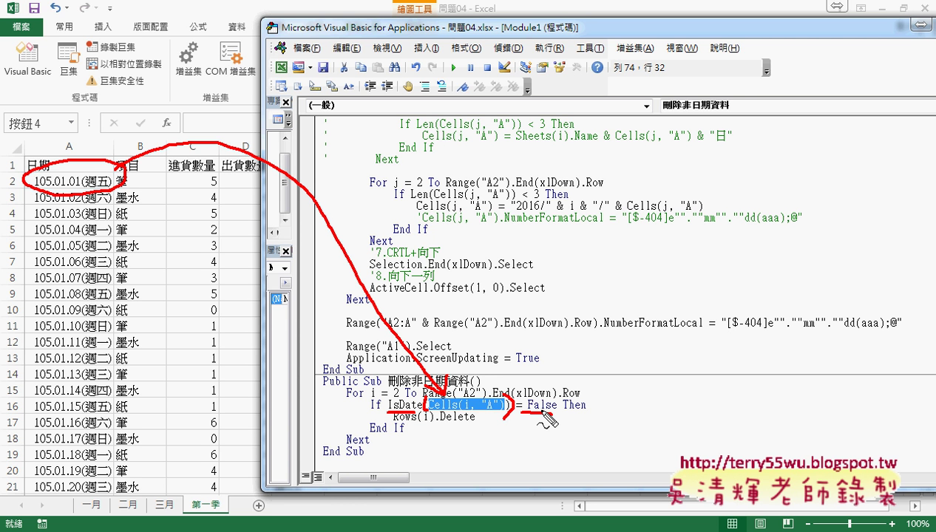
{"action": "left_click", "coordinate": [545, 412]}
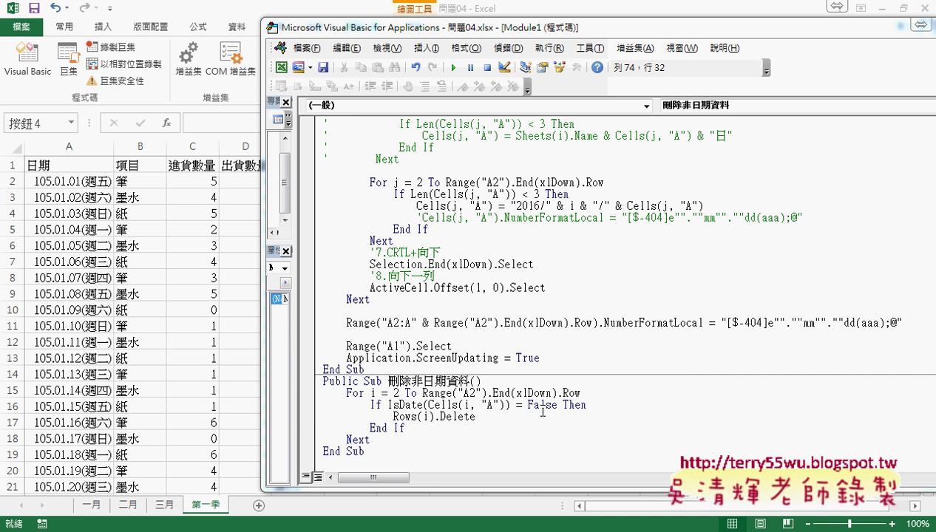
- Examine the counter i and Rows(i).Delete, then drag the VBA editor right to reveal 出貨數量 and 人員
{"action": "double_click", "coordinate": [372, 393]}
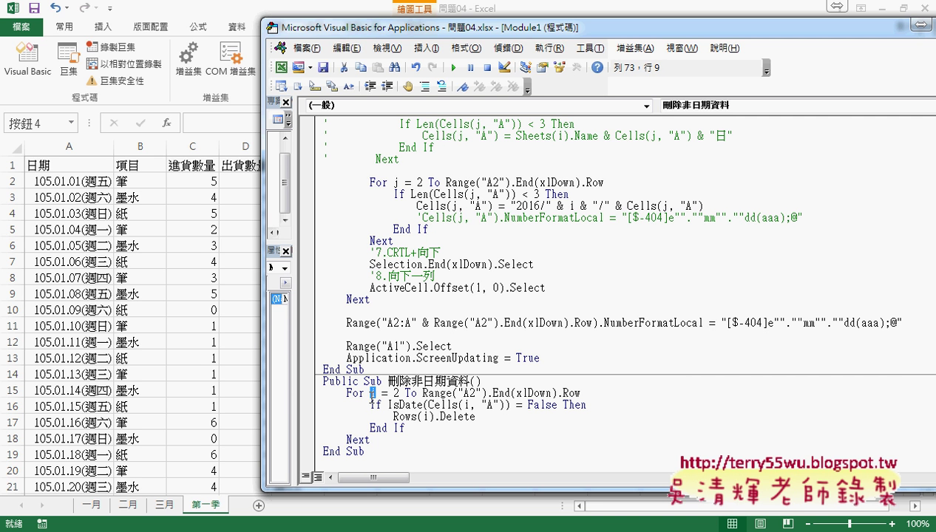
{"action": "double_click", "coordinate": [425, 416]}
{"action": "left_click_drag", "start_coordinate": [393, 416], "coordinate": [419, 421]}
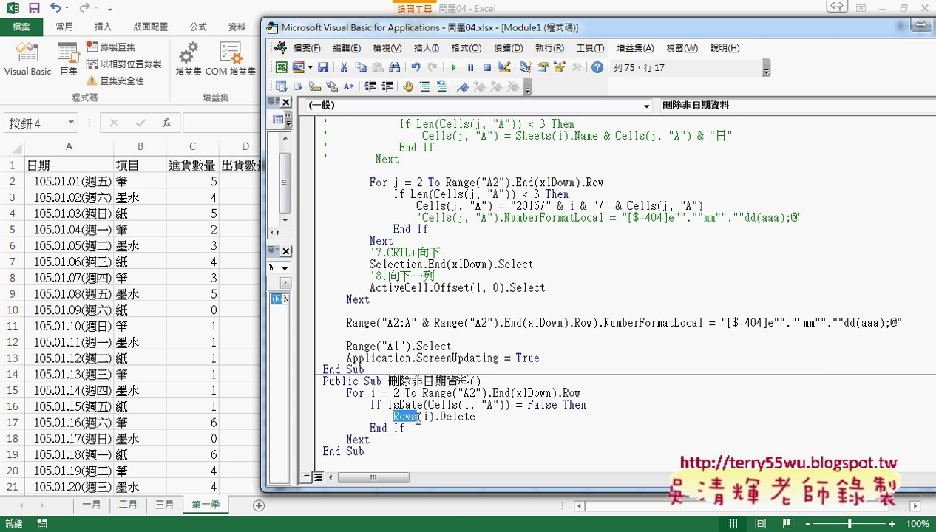
{"action": "mouse_move", "coordinate": [435, 416]}
{"action": "left_mouse_down"}
{"action": "mouse_move", "coordinate": [400, 417]}
{"action": "mouse_move", "coordinate": [477, 419]}
{"action": "left_mouse_up"}
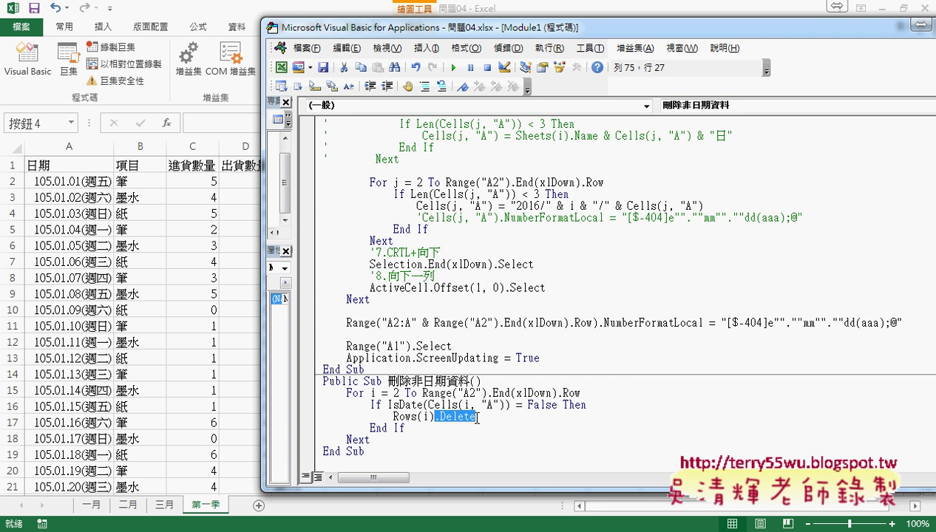
{"action": "double_click", "coordinate": [425, 416]}
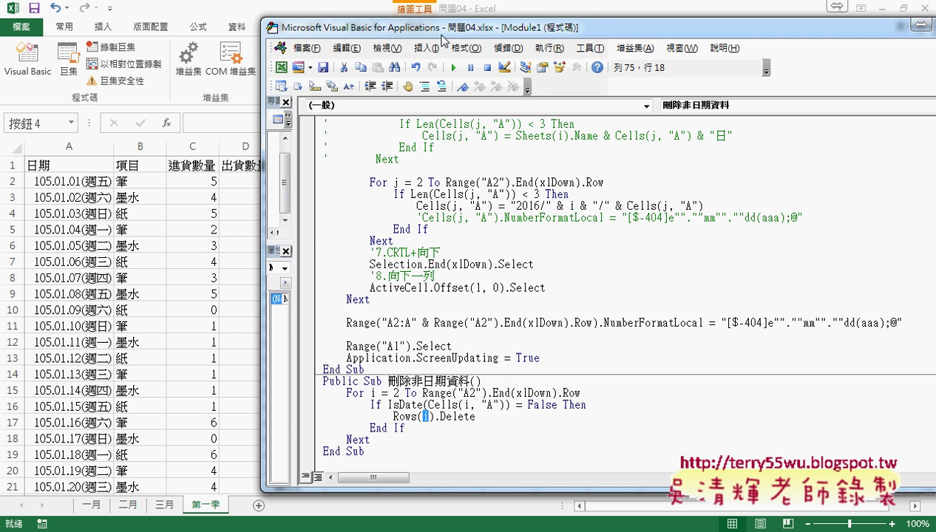
{"action": "left_click_drag", "start_coordinate": [444, 30], "coordinate": [559, 22]}
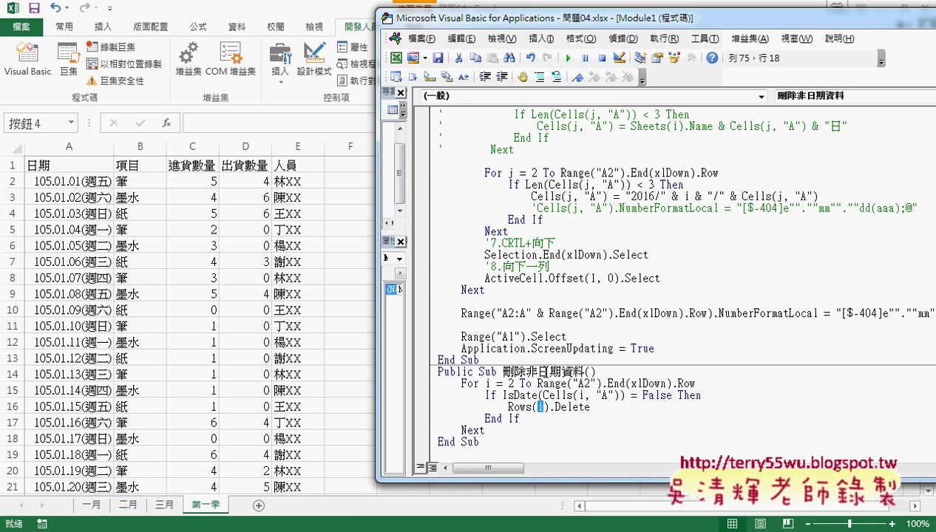
{"action": "left_click", "coordinate": [560, 396]}
{"action": "left_click_drag", "start_coordinate": [504, 372], "coordinate": [585, 374]}
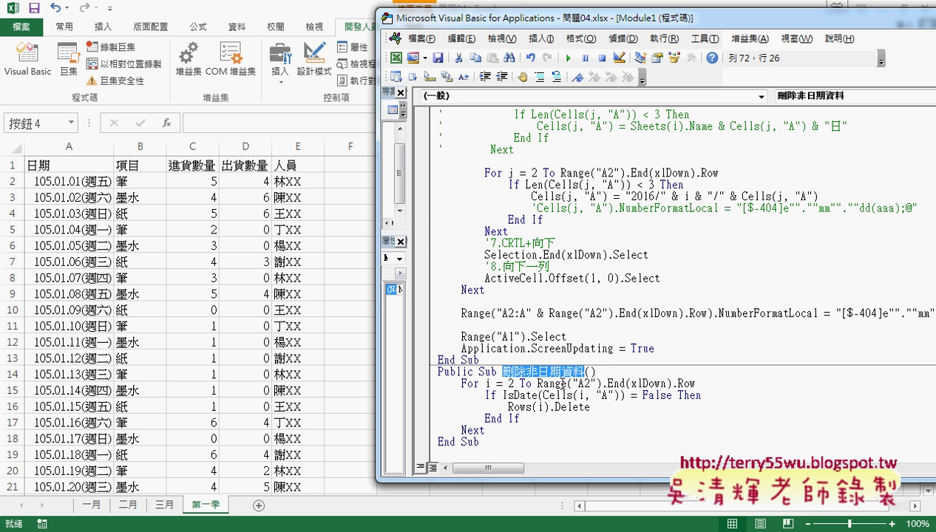
{"action": "left_click_drag", "start_coordinate": [503, 396], "coordinate": [537, 397]}
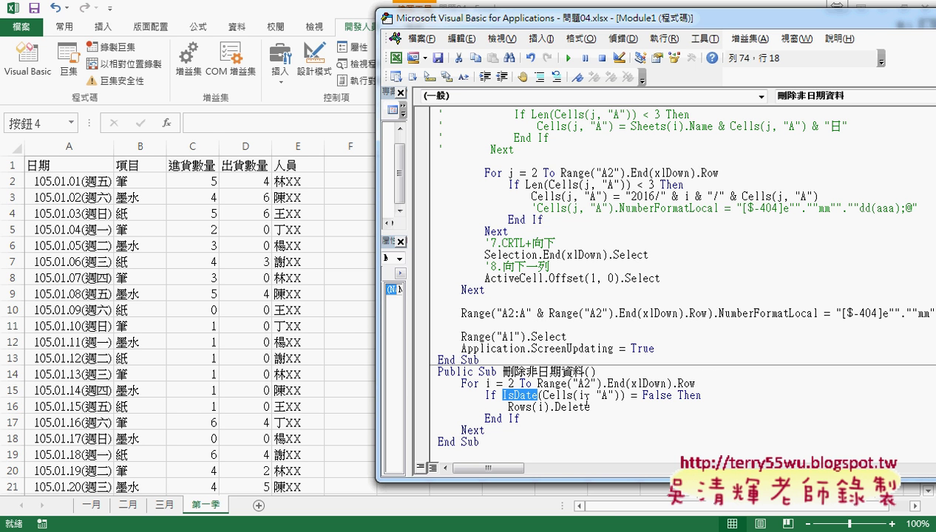
{"action": "key", "text": "F1"}
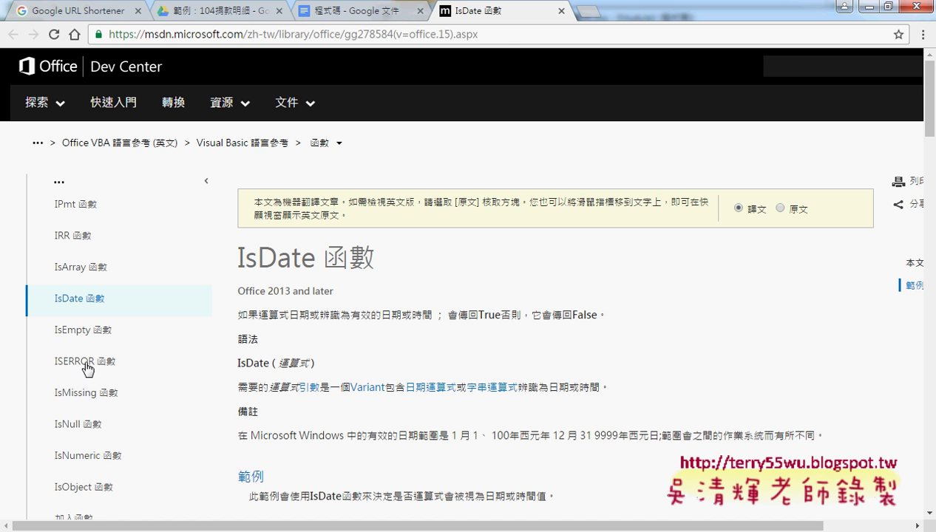
- Open the IsNumeric reference from the IsDate page, then switch to the 程式碼 Google Docs tab
{"action": "scroll", "coordinate": [93, 376], "scroll_direction": "down", "scroll_amount": 1}
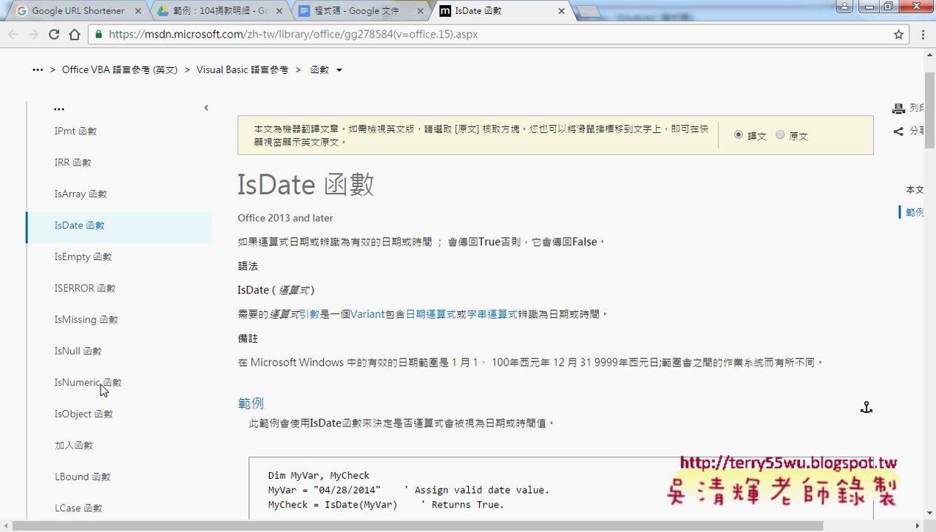
{"action": "left_click", "coordinate": [94, 389]}
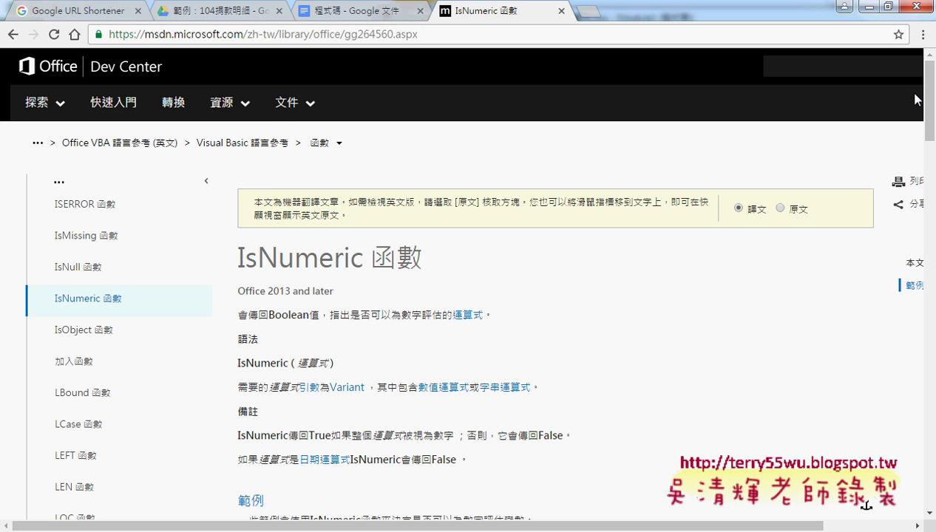
{"action": "left_click", "coordinate": [866, 6]}
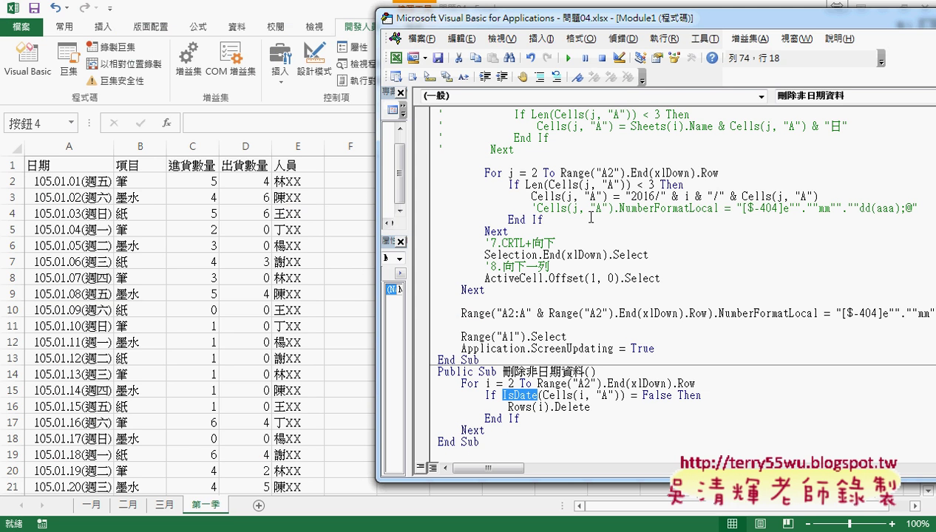
{"action": "left_click", "coordinate": [220, 523]}
{"action": "key", "text": "alt+Tab"}
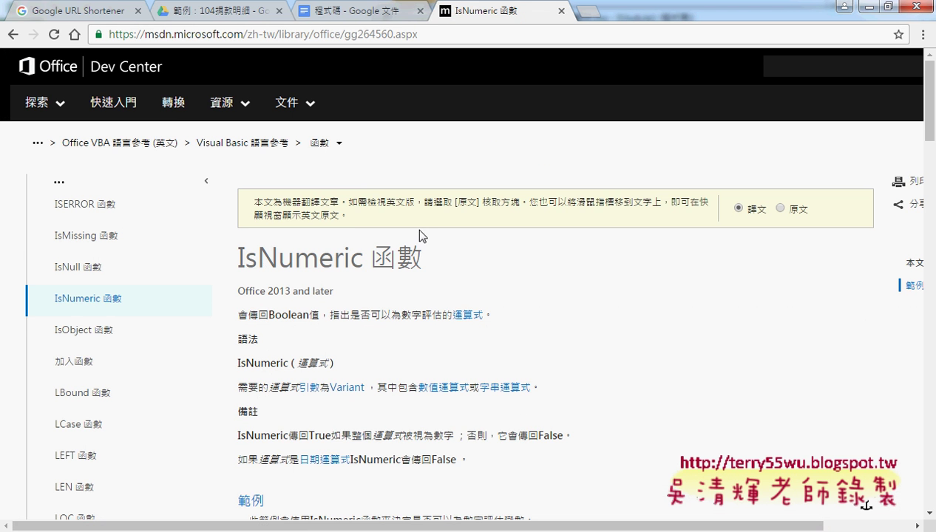
{"action": "left_click", "coordinate": [351, 12]}
{"action": "mouse_move", "coordinate": [881, 342]}
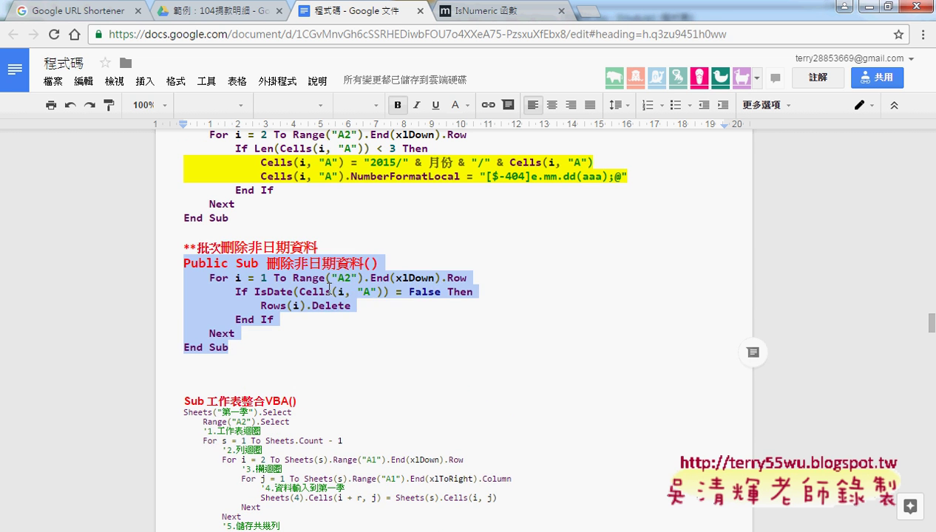
- Deselect the macro code and scroll the 程式碼 document back to page 1
{"action": "left_click", "coordinate": [219, 247]}
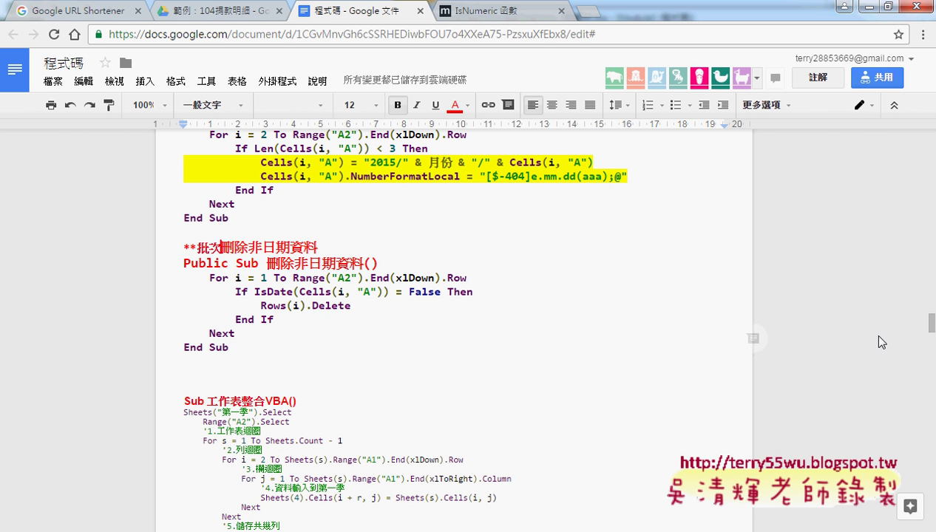
{"action": "left_click_drag", "start_coordinate": [931, 323], "coordinate": [931, 139]}
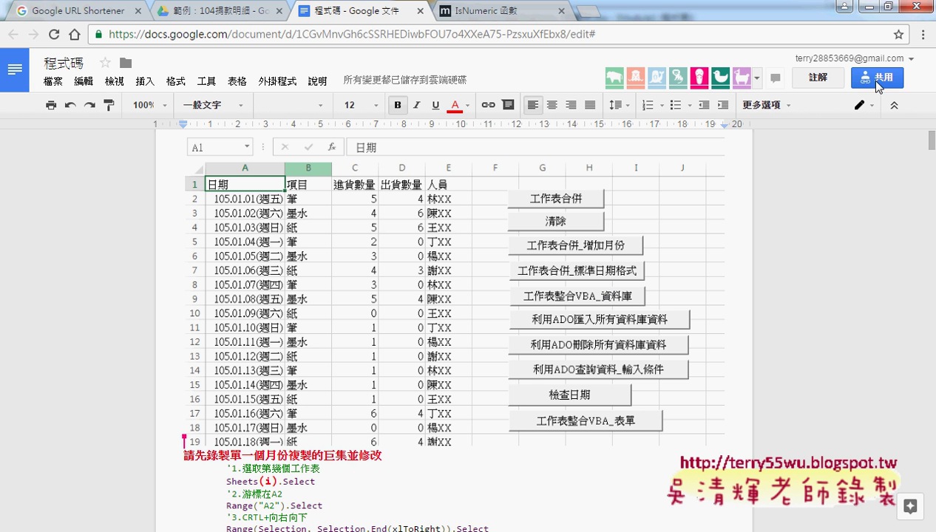
- Minimize the browser and Excel, then run setup_xampp from D:\XAMPP563
{"action": "left_click", "coordinate": [870, 9]}
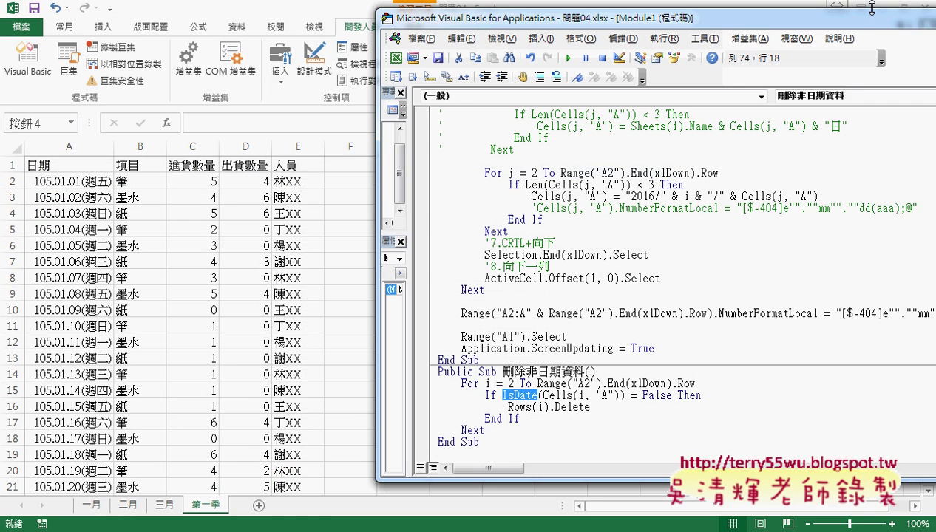
{"action": "left_click", "coordinate": [859, 5]}
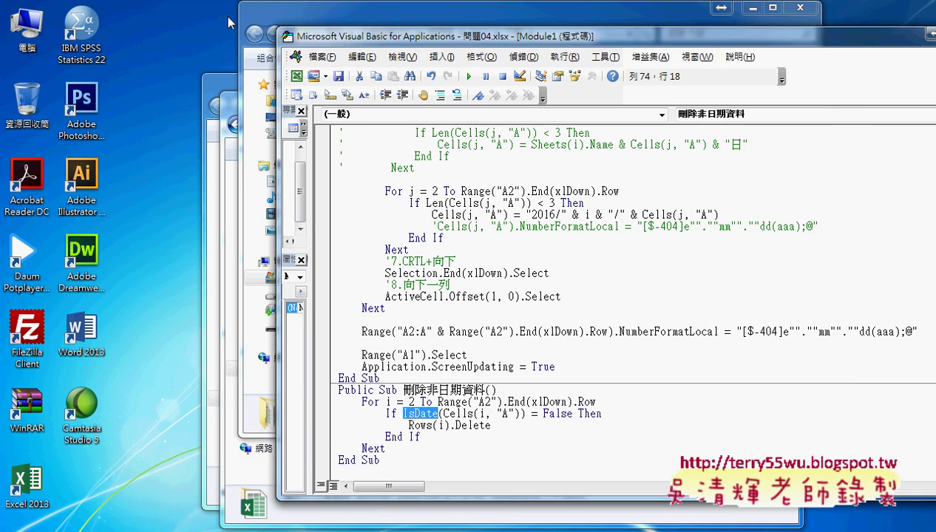
{"action": "double_click", "coordinate": [19, 33]}
{"action": "double_click", "coordinate": [630, 141]}
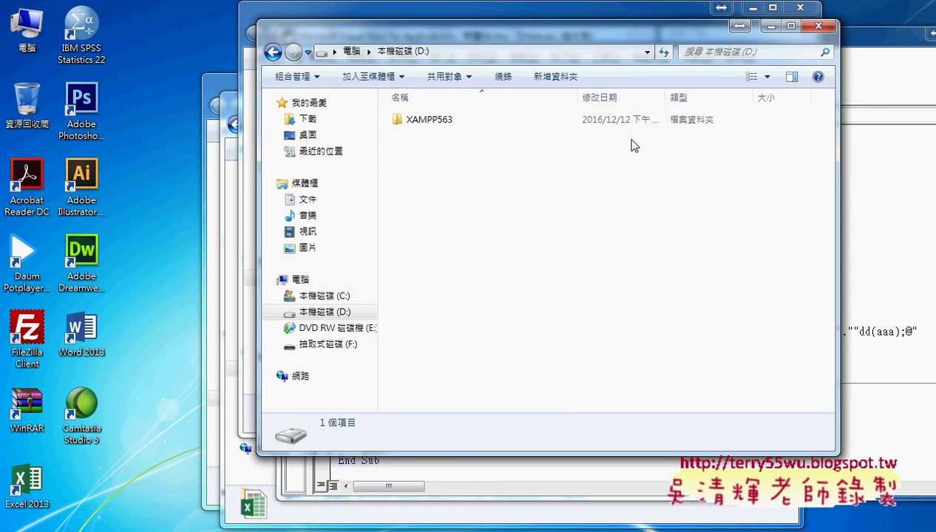
{"action": "double_click", "coordinate": [420, 120]}
{"action": "scroll", "coordinate": [456, 240], "scroll_direction": "down", "scroll_amount": 2}
{"action": "scroll", "coordinate": [459, 296], "scroll_direction": "down", "scroll_amount": 4}
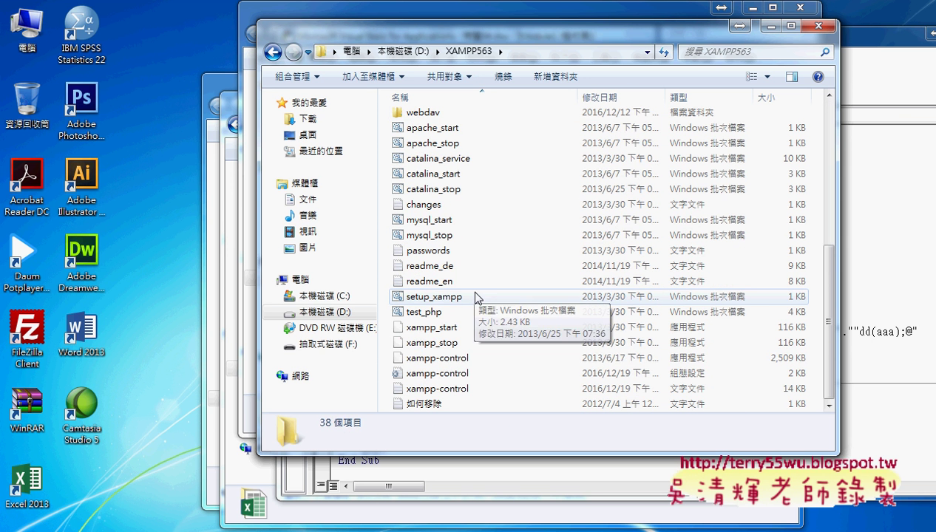
{"action": "left_click", "coordinate": [437, 359]}
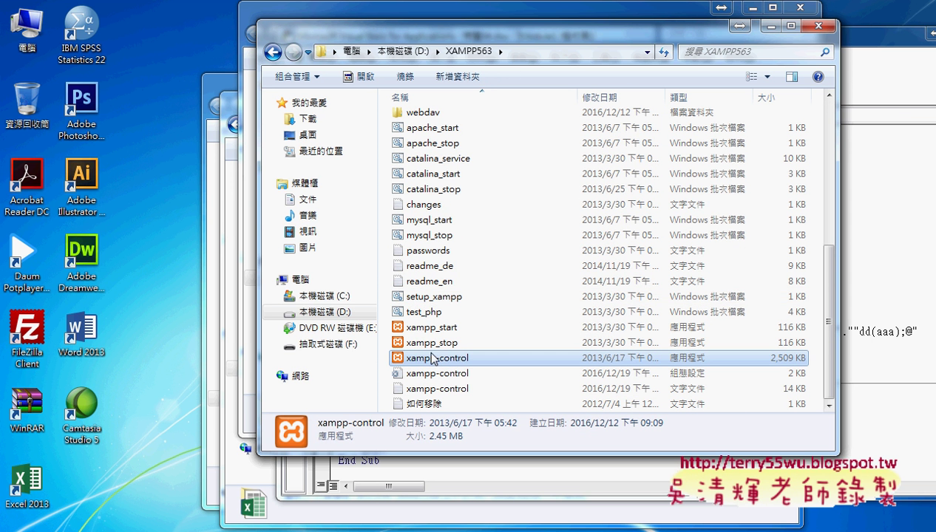
{"action": "left_click", "coordinate": [441, 299]}
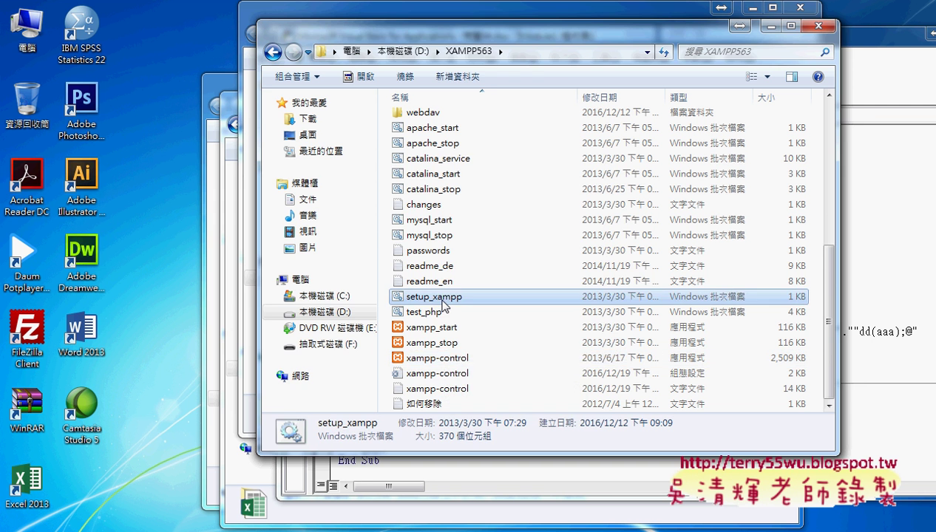
{"action": "double_click", "coordinate": [441, 299]}
{"action": "left_click", "coordinate": [504, 287]}
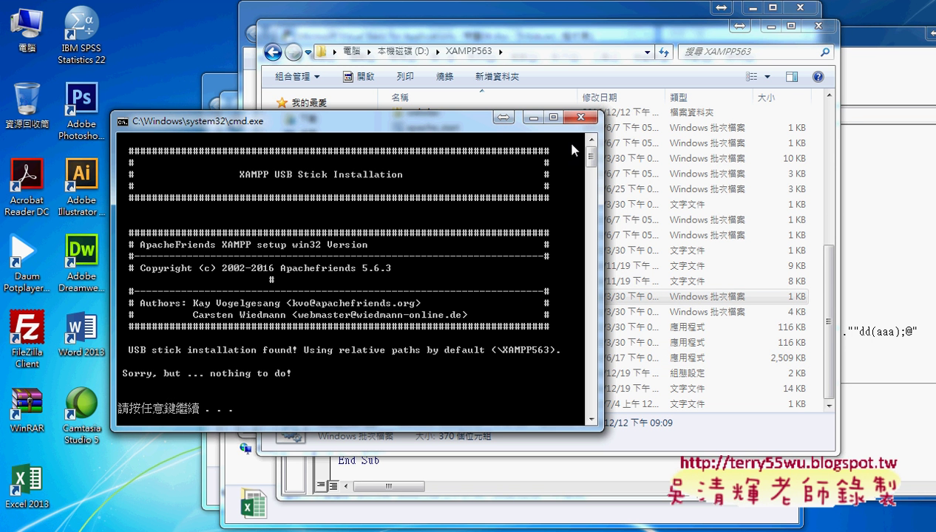
{"action": "left_click", "coordinate": [581, 117]}
- Launch xampp-control, start Apache and MySQL, and open MySQL's Admin page
{"action": "double_click", "coordinate": [440, 358]}
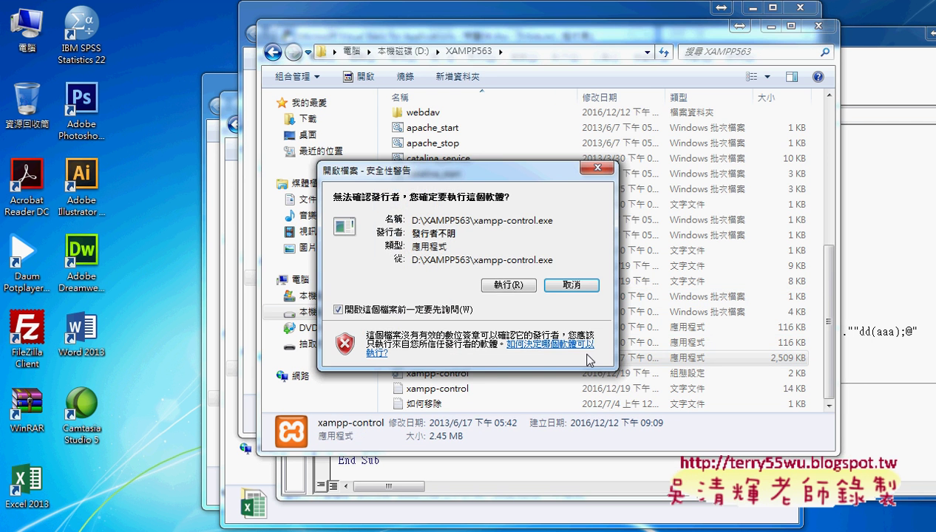
{"action": "left_click", "coordinate": [528, 286]}
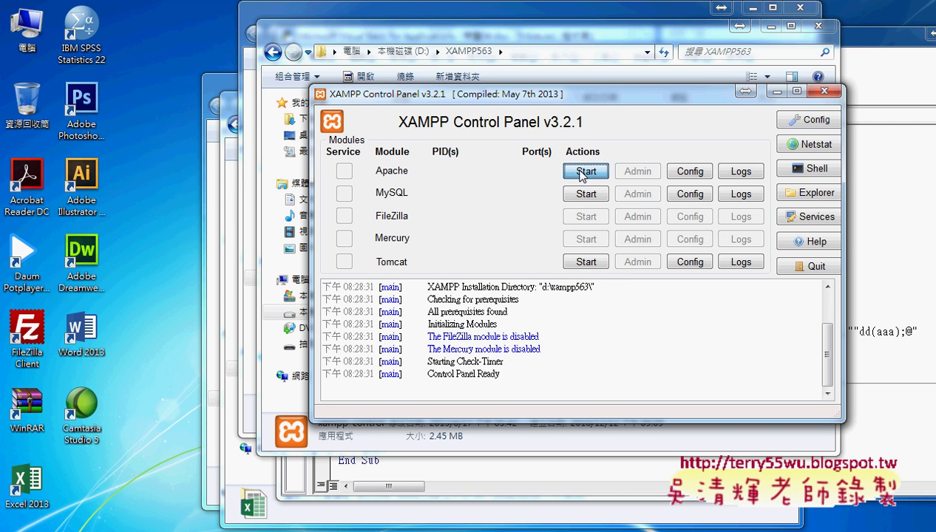
{"action": "left_click", "coordinate": [586, 171]}
{"action": "left_click", "coordinate": [585, 195]}
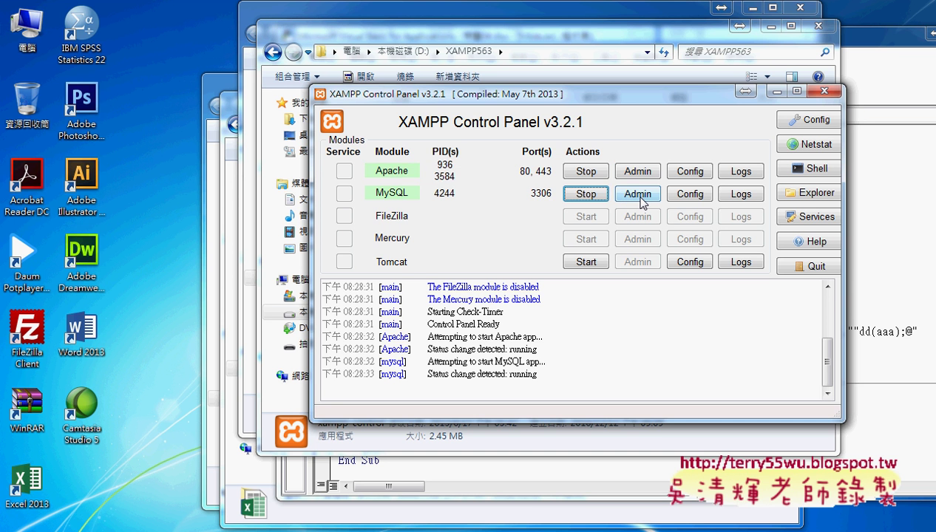
{"action": "left_click", "coordinate": [637, 194]}
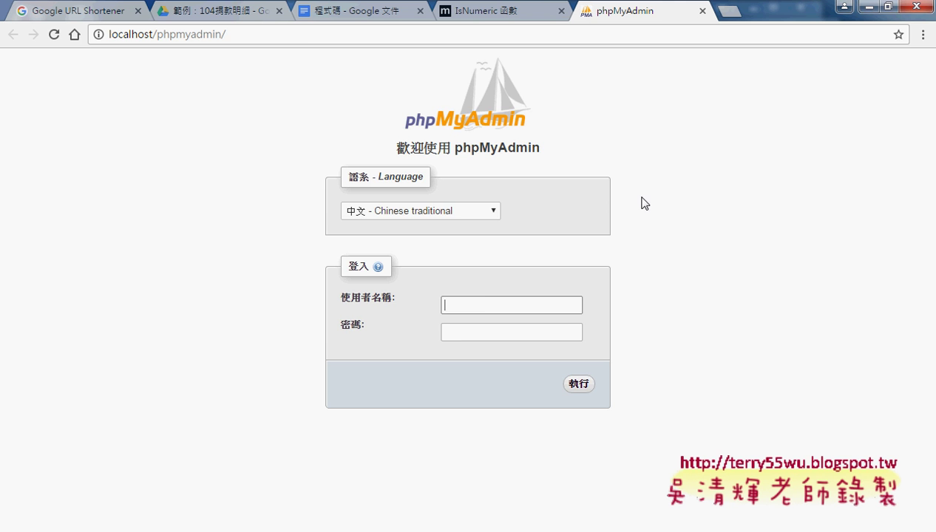
- Log in to phpMyAdmin with the administrator username and password, declining to save the password
{"action": "type", "text": "r"}
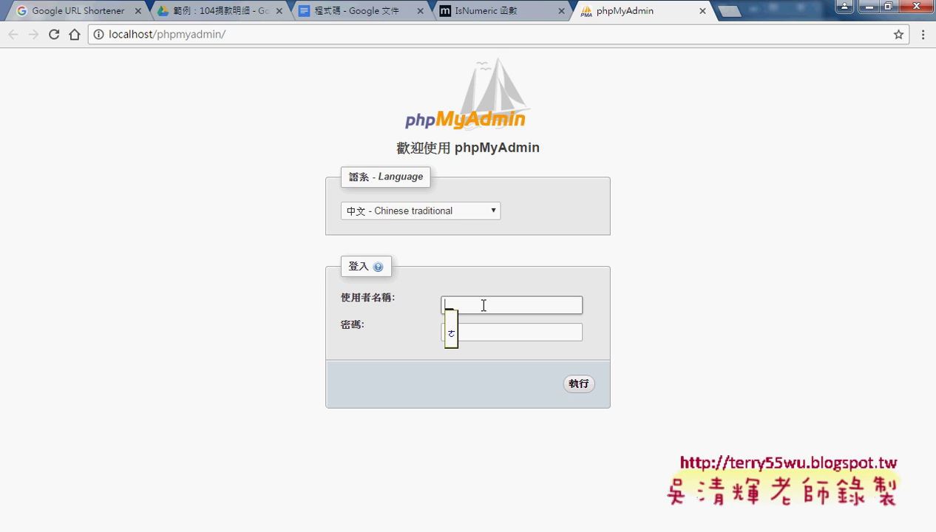
{"action": "key", "text": "BackSpace"}
{"action": "type", "text": "roo"}
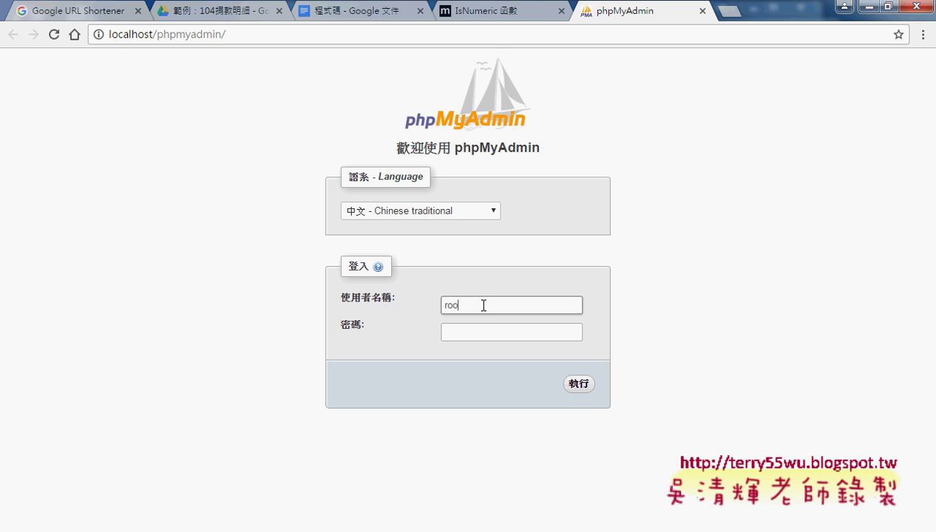
{"action": "type", "text": "t"}
{"action": "key", "text": "Tab"}
{"action": "key", "text": "Return"}
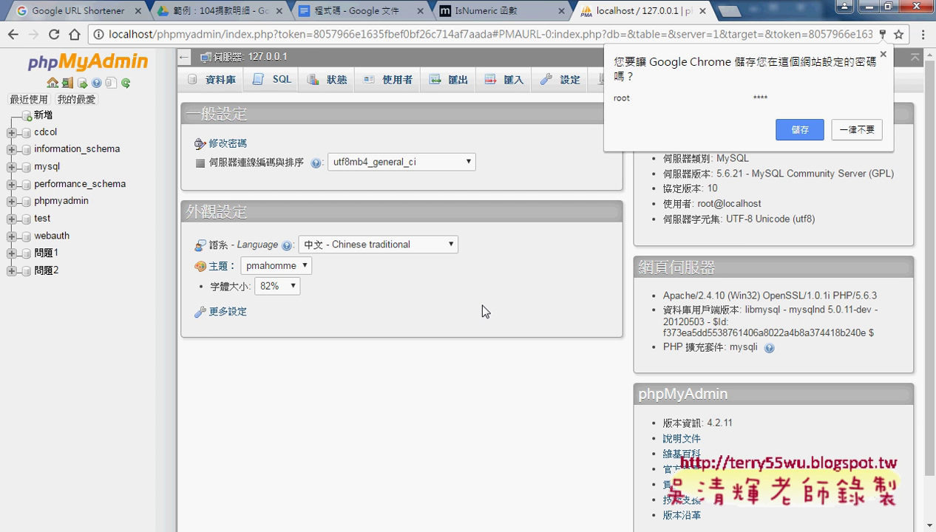
{"action": "left_click", "coordinate": [788, 131]}
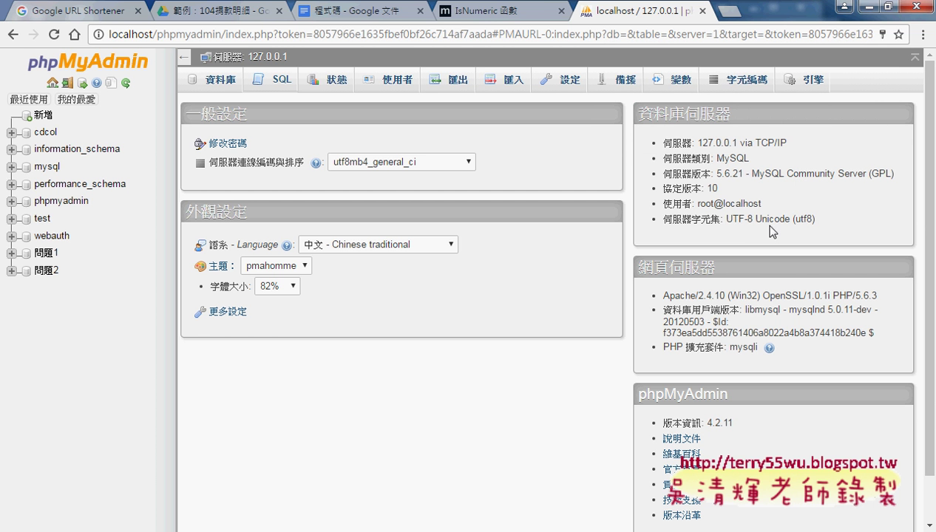
- View phpMyAdmin's list of databases, then return to the 問題04 workbook in Excel
{"action": "left_click_drag", "start_coordinate": [766, 220], "coordinate": [813, 220]}
{"action": "left_click", "coordinate": [746, 220]}
{"action": "left_click", "coordinate": [225, 82]}
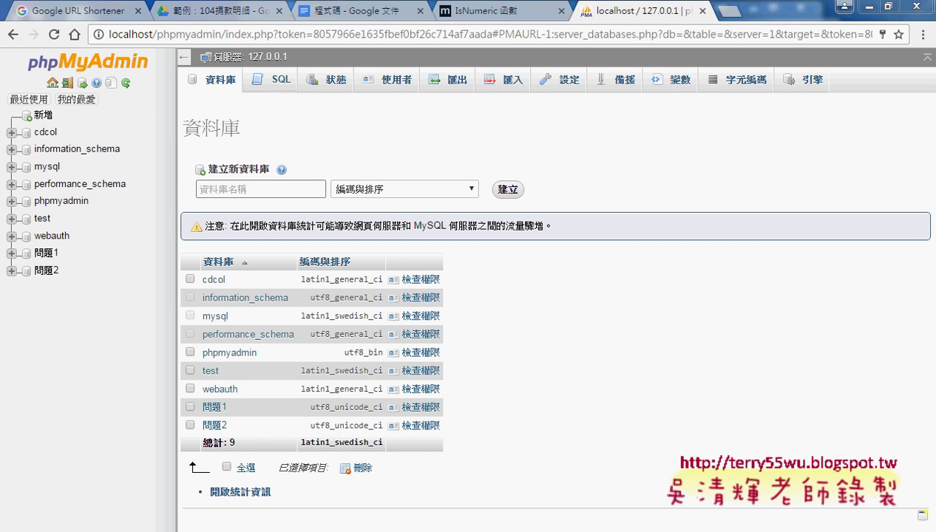
{"action": "left_click", "coordinate": [154, 473]}
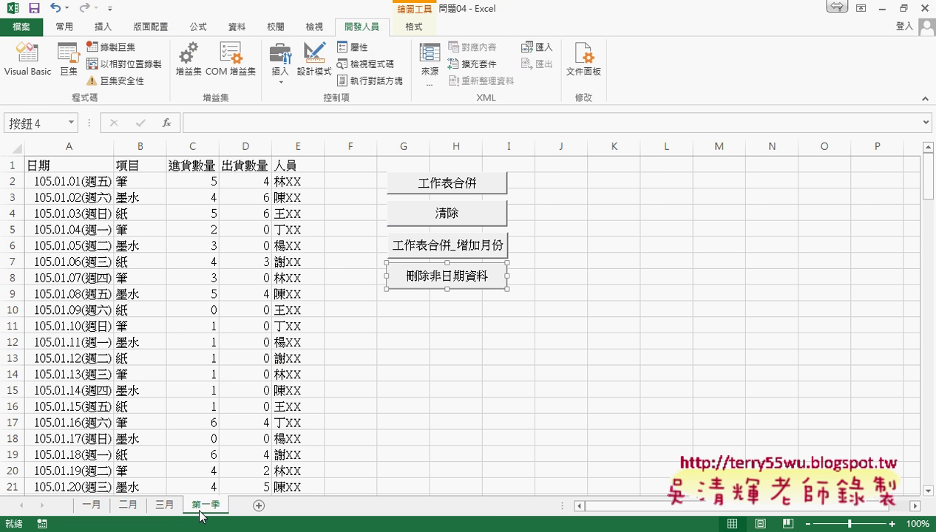
- Inspect columns A through E and the A2 date on 第一季, then open the 一月 sheet
{"action": "left_click", "coordinate": [71, 149]}
{"action": "left_click_drag", "start_coordinate": [71, 148], "coordinate": [303, 141]}
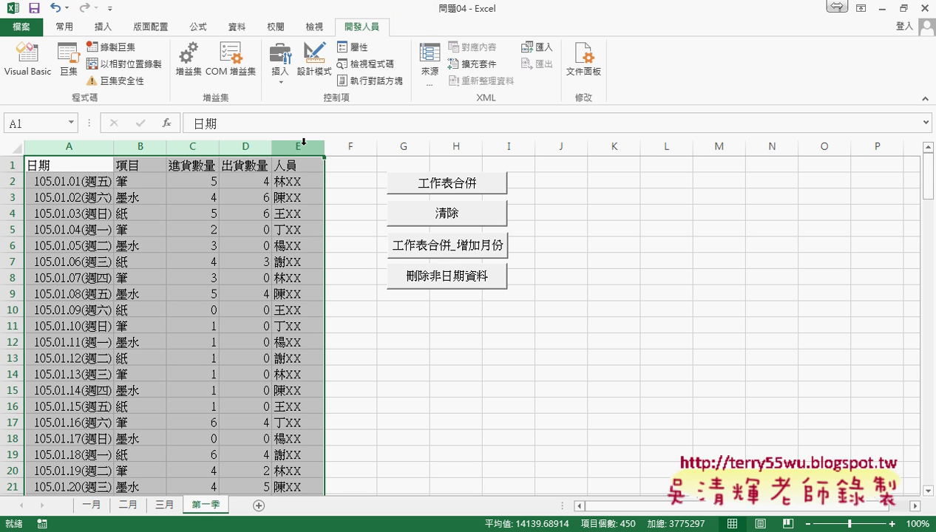
{"action": "left_click", "coordinate": [73, 182]}
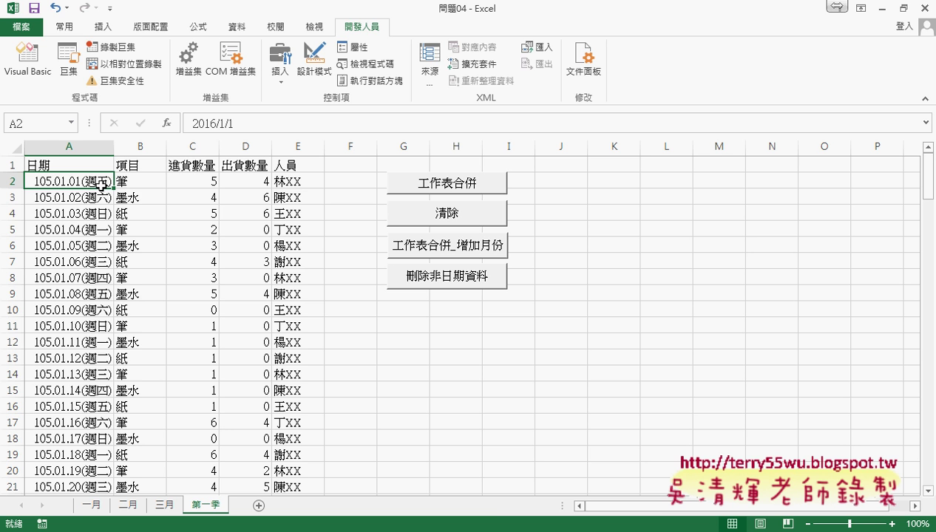
{"action": "left_click", "coordinate": [54, 142]}
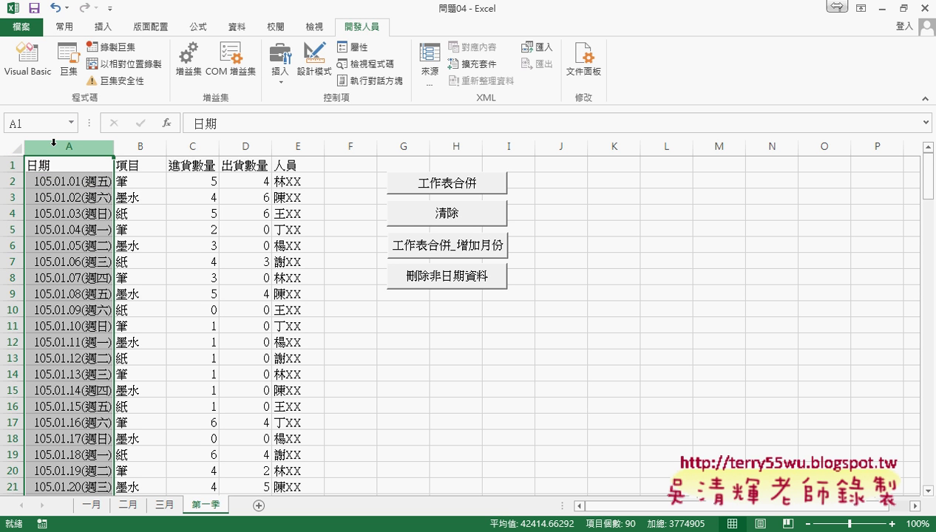
{"action": "left_click", "coordinate": [140, 145]}
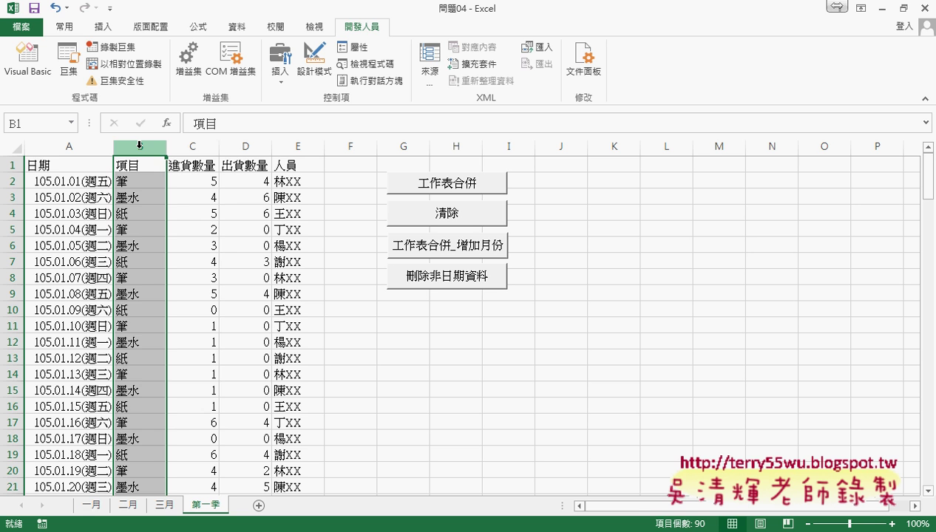
{"action": "left_click", "coordinate": [190, 146]}
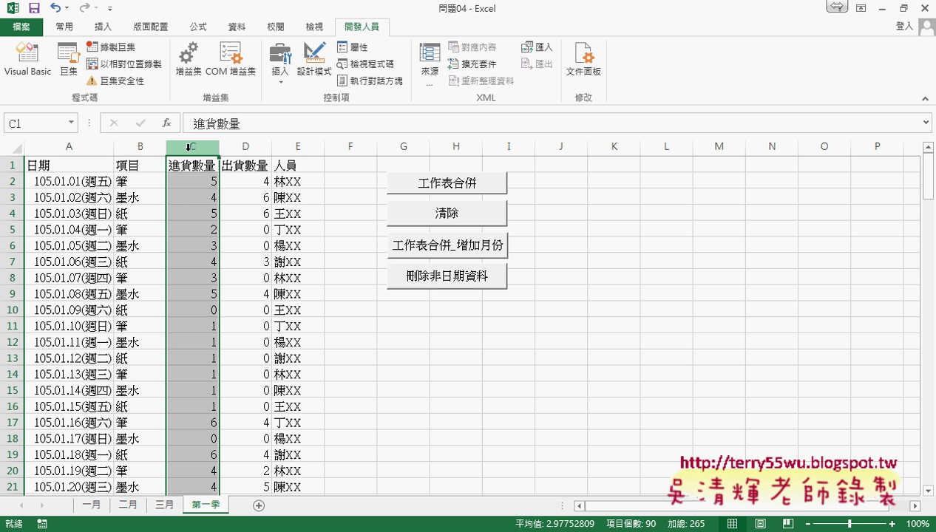
{"action": "left_click", "coordinate": [242, 147]}
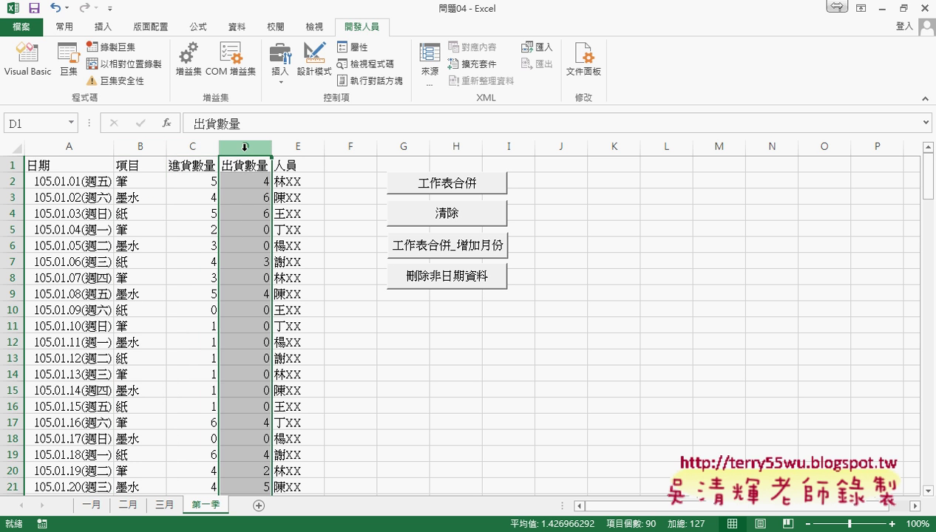
{"action": "left_click", "coordinate": [295, 146]}
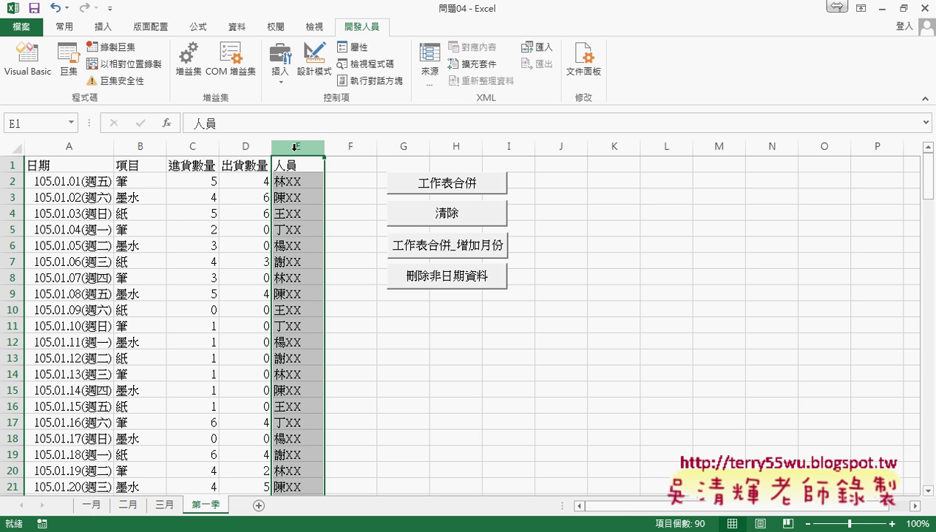
{"action": "left_click", "coordinate": [94, 508]}
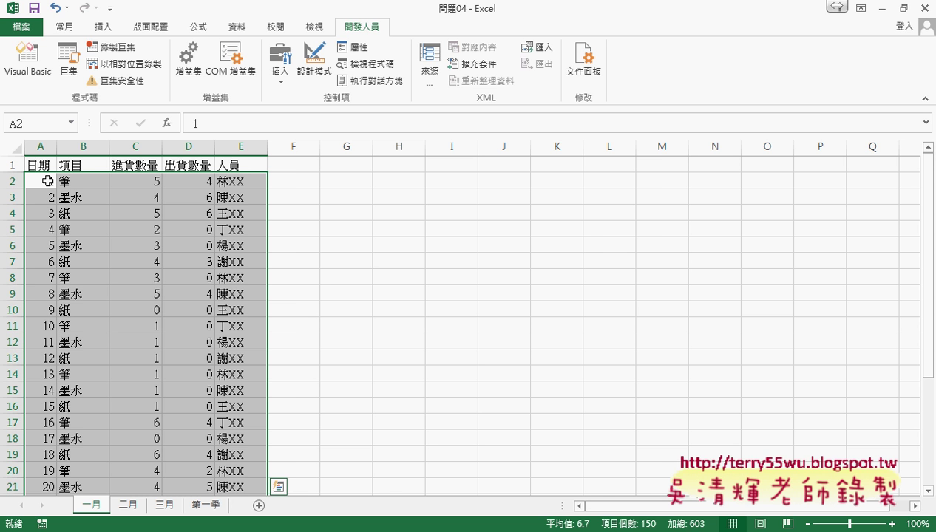
- Clear the selection on 一月 and return to the 第一季 sheet
{"action": "left_click", "coordinate": [48, 181]}
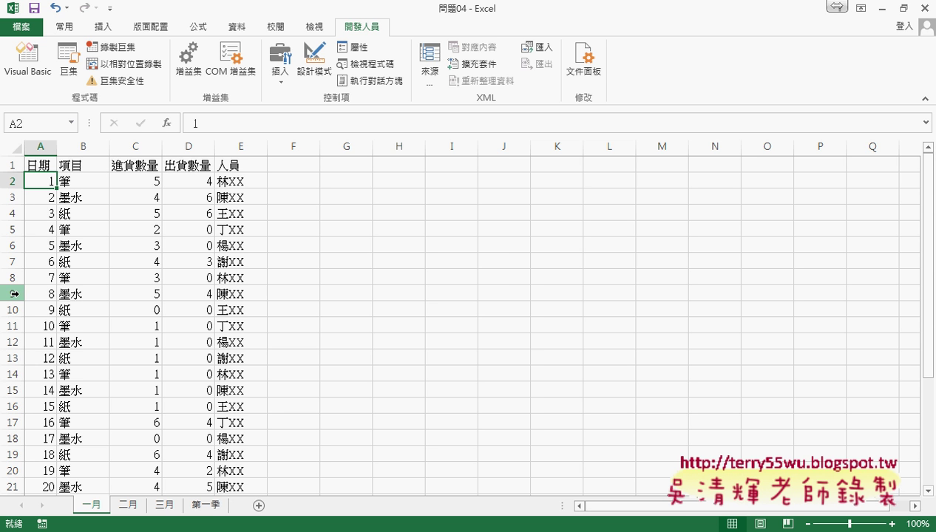
{"action": "left_click", "coordinate": [207, 506]}
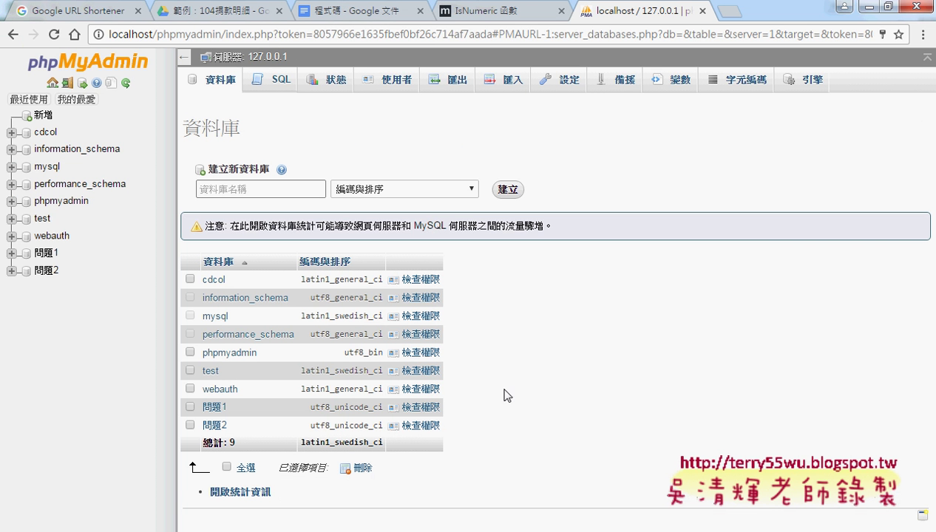
- Leave phpMyAdmin and select 範例：104捐款明細.xlsx in the Google Drive folder
{"action": "left_click", "coordinate": [242, 188]}
{"action": "left_click", "coordinate": [866, 12]}
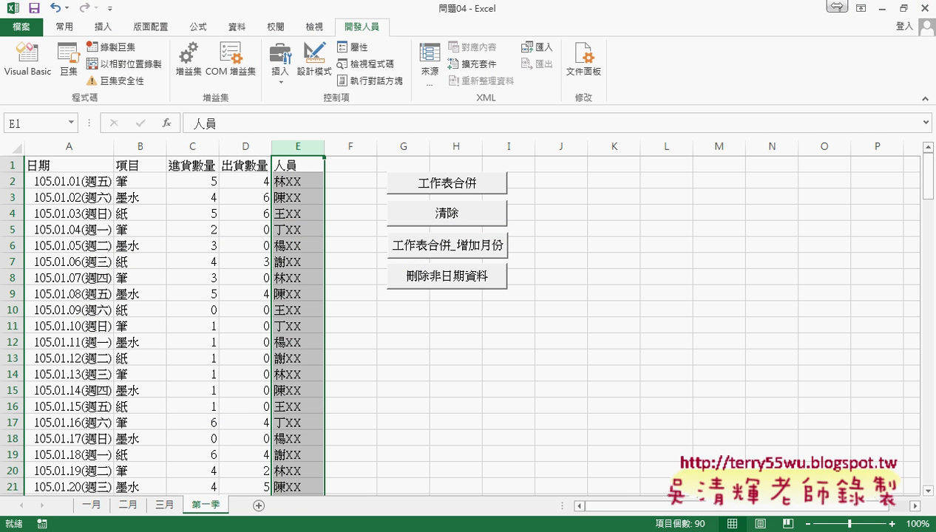
{"action": "left_click", "coordinate": [178, 494]}
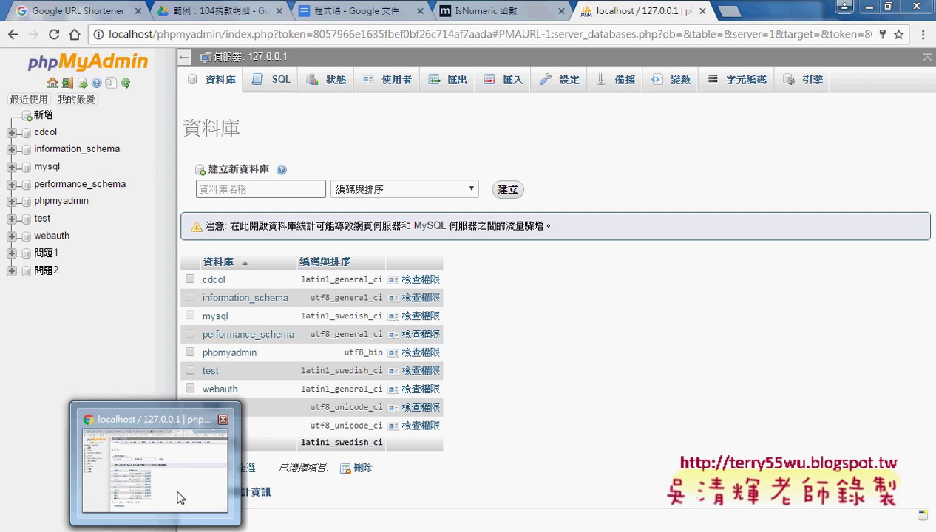
{"action": "left_click", "coordinate": [222, 12]}
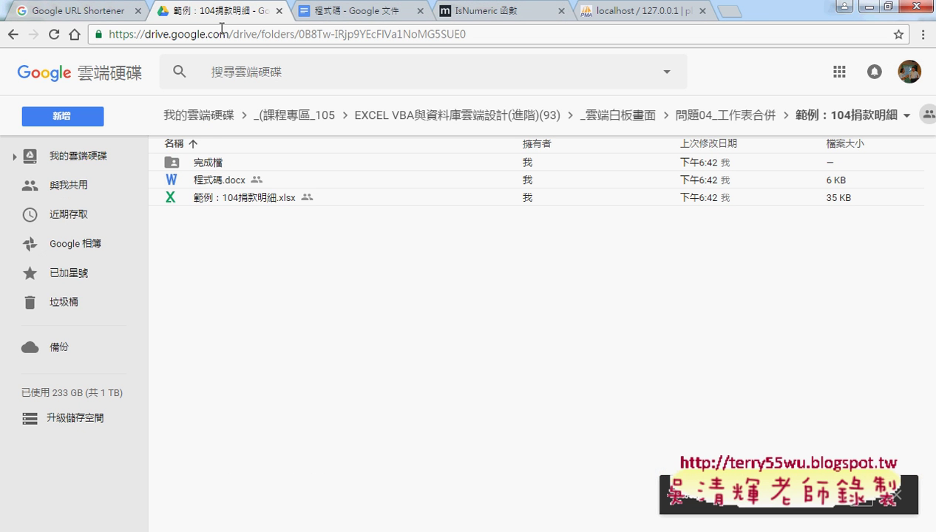
{"action": "left_click", "coordinate": [233, 209]}
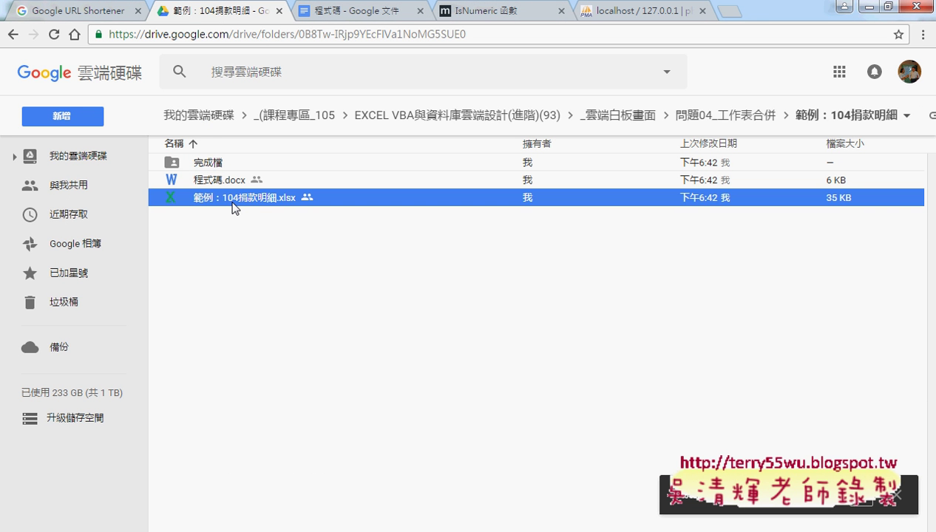
- Download 範例：104捐款明細.xlsx from Drive and open the downloaded file in Excel
{"action": "right_click", "coordinate": [233, 208]}
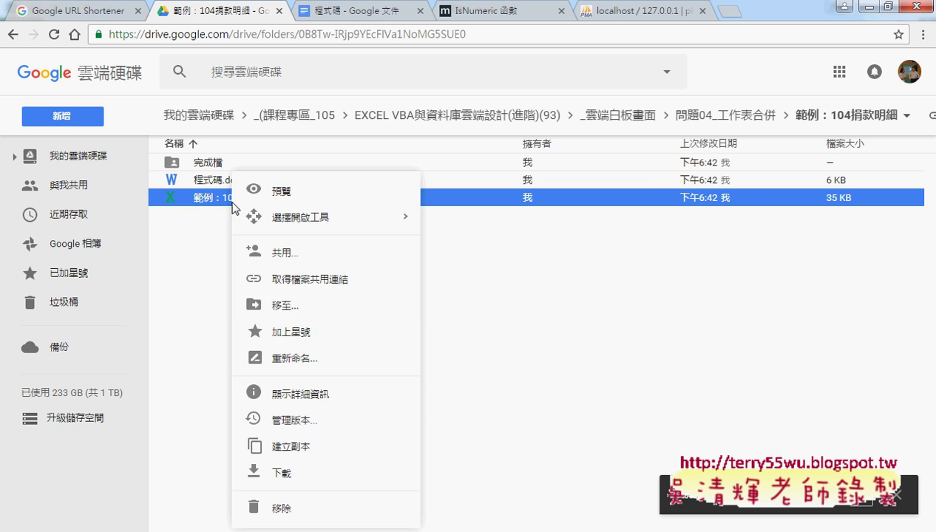
{"action": "left_click", "coordinate": [300, 468]}
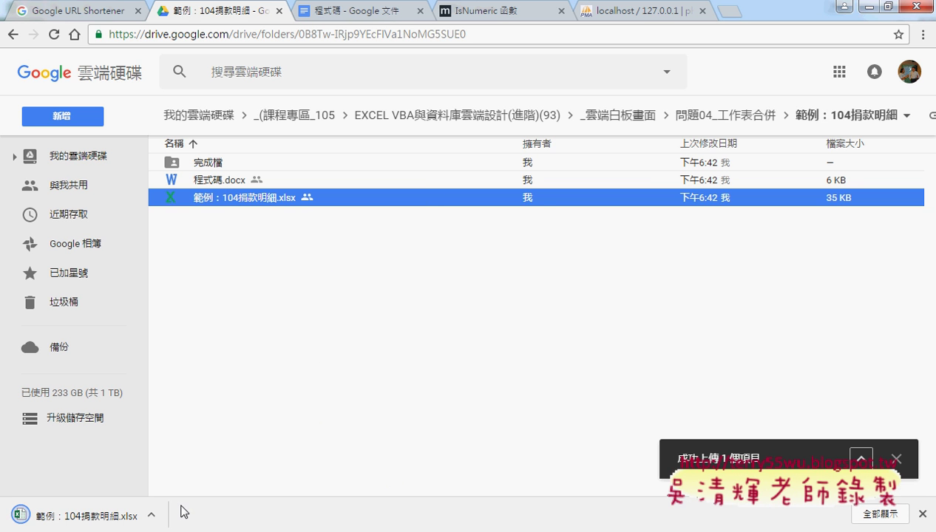
{"action": "left_click", "coordinate": [151, 516]}
{"action": "left_click", "coordinate": [180, 424]}
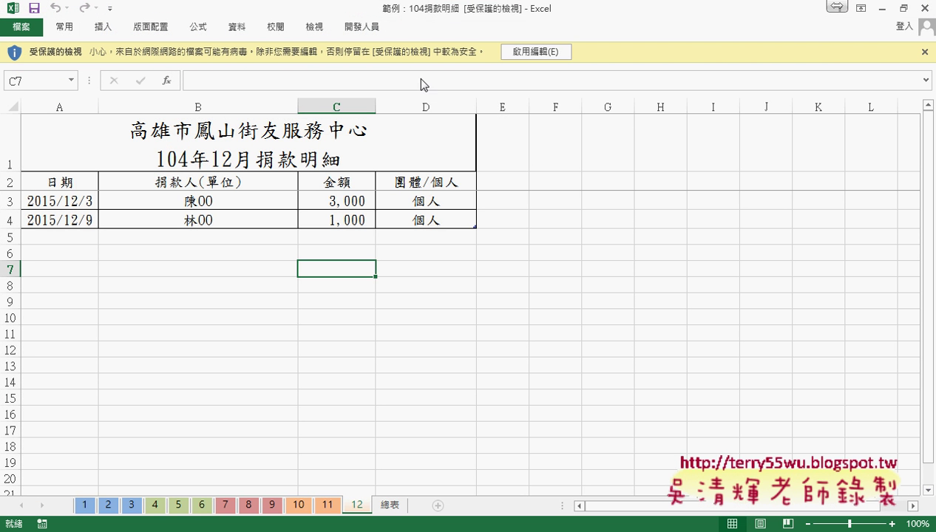
- Enable editing in the downloaded workbook and browse sheets 1, 12 and 總表
{"action": "left_click", "coordinate": [510, 53]}
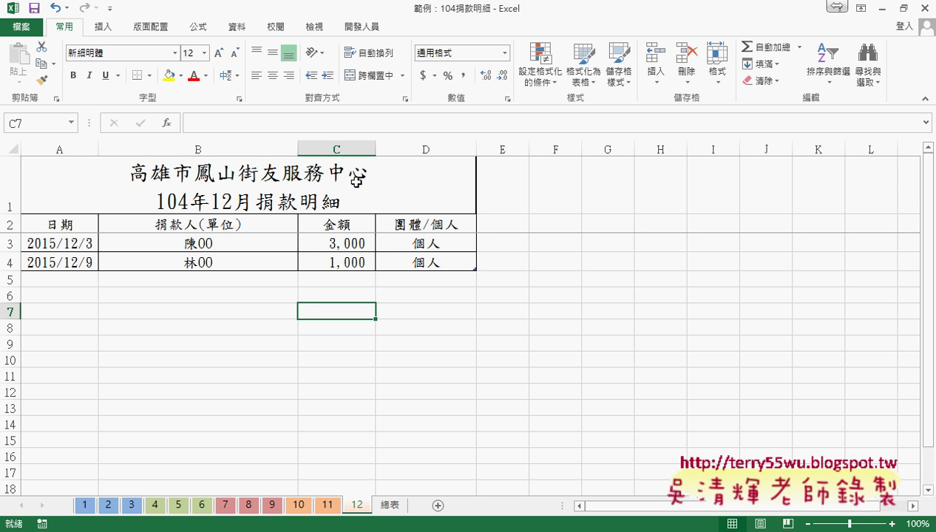
{"action": "left_click", "coordinate": [92, 508]}
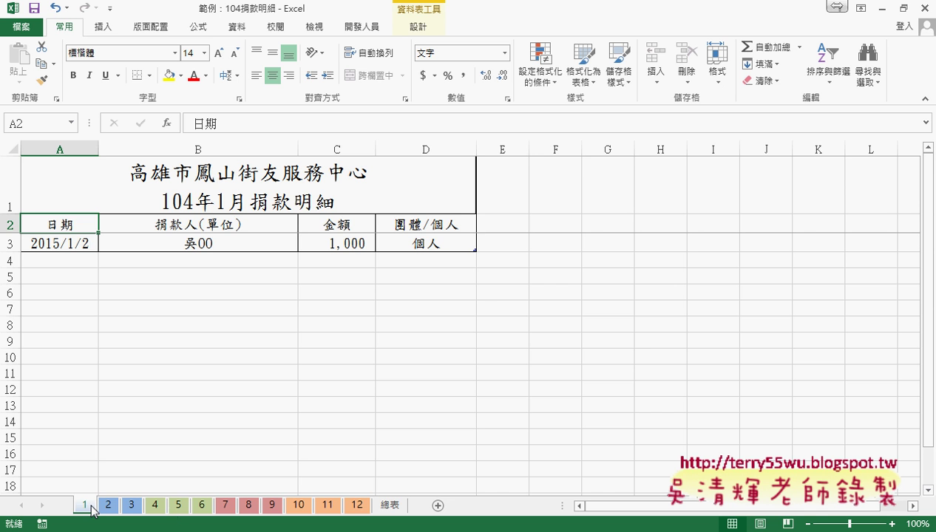
{"action": "left_click", "coordinate": [366, 506]}
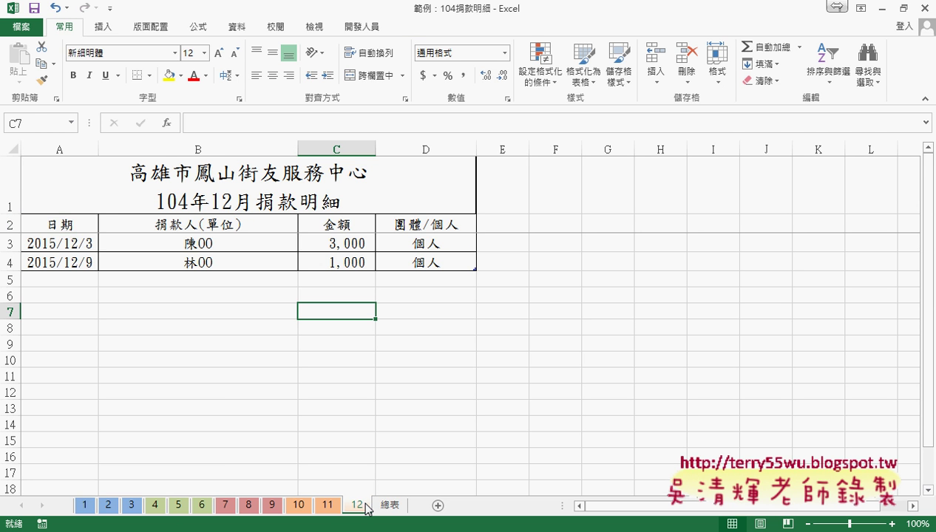
{"action": "left_click", "coordinate": [387, 506]}
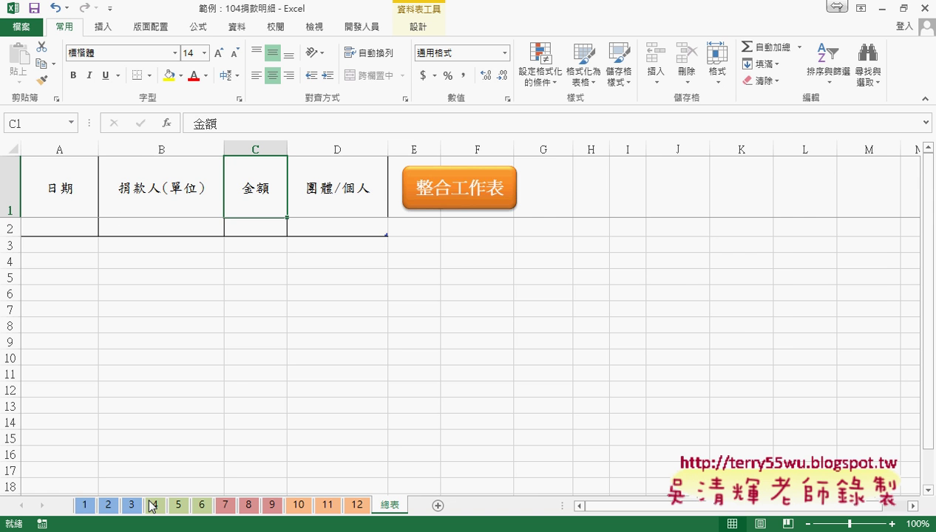
{"action": "left_click", "coordinate": [87, 506]}
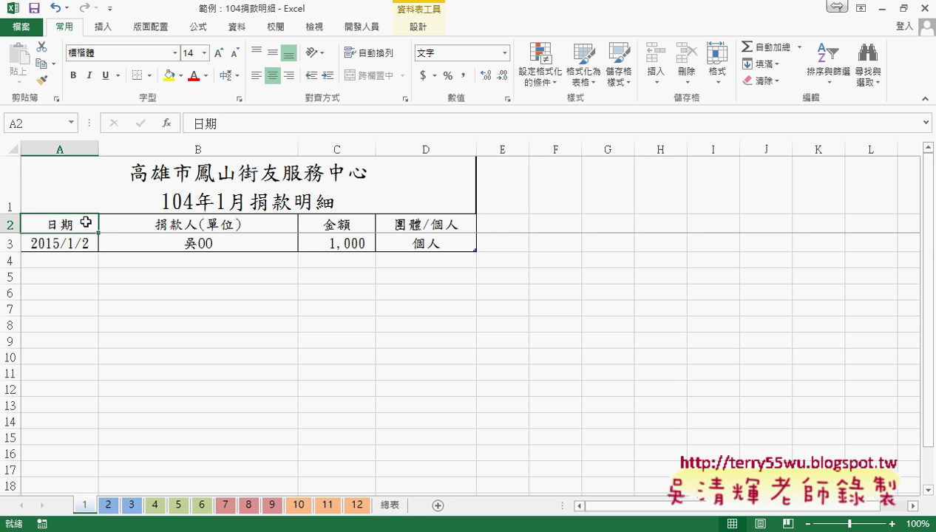
- On sheet 1, select the January data from A3 across to column D and down
{"action": "left_click", "coordinate": [53, 241]}
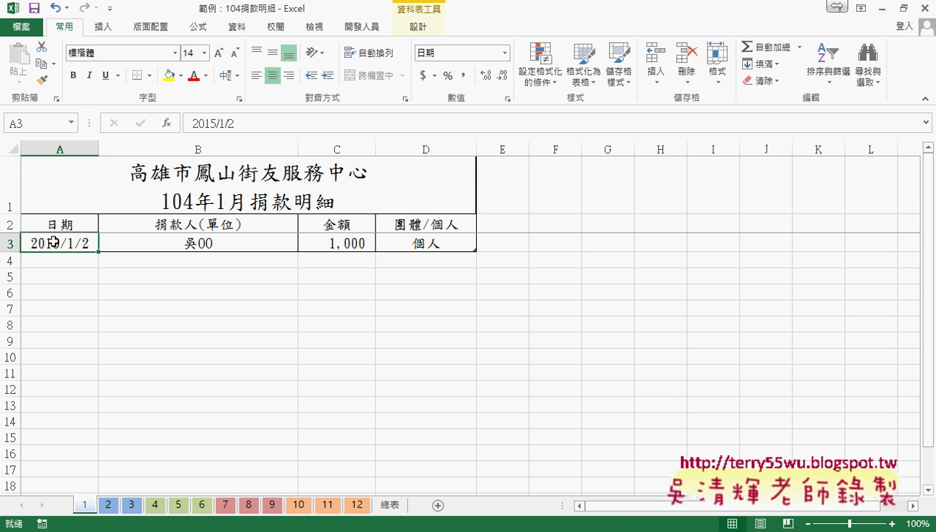
{"action": "key", "text": "ctrl+shift+Right"}
{"action": "key", "text": "ctrl+c"}
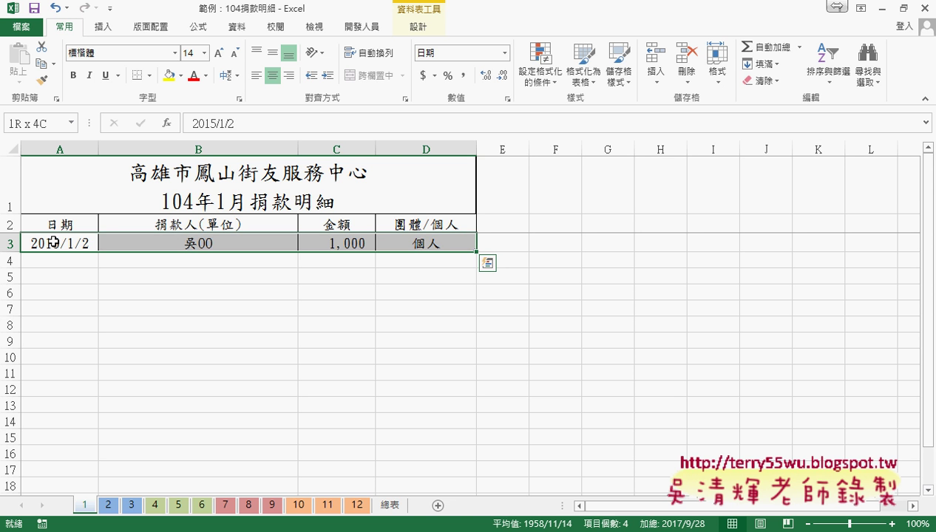
{"action": "key", "text": "ctrl+shift+Down"}
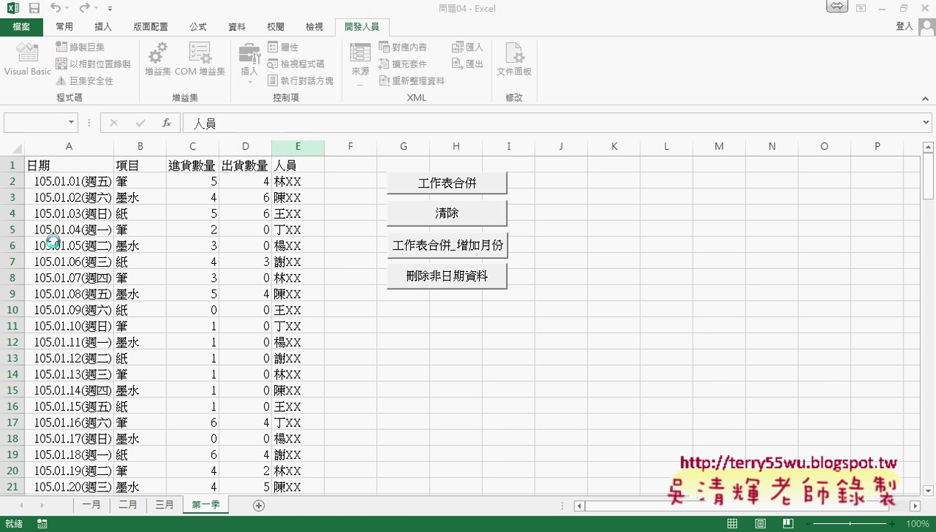
- Return to the 範例 donation workbook and go back to the top of sheet 1
{"action": "left_click", "coordinate": [185, 518]}
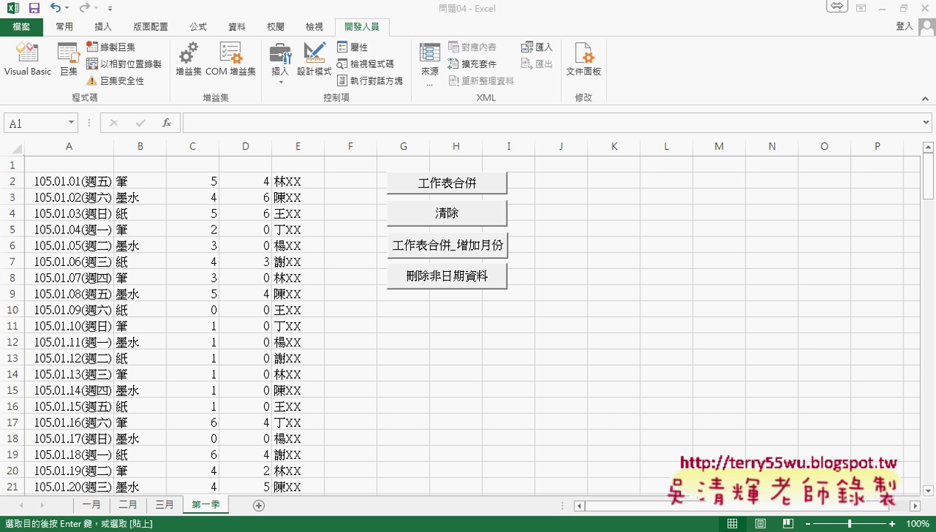
{"action": "left_click", "coordinate": [385, 489]}
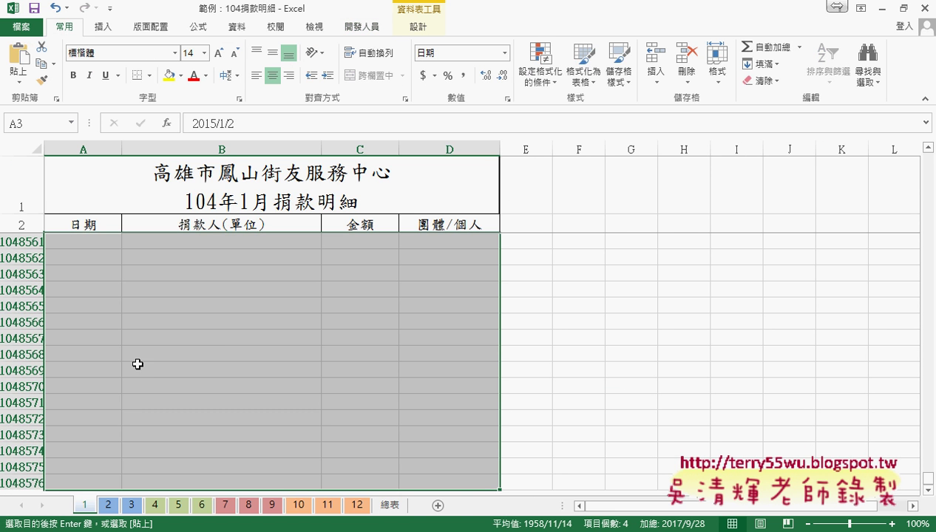
{"action": "key", "text": "Up"}
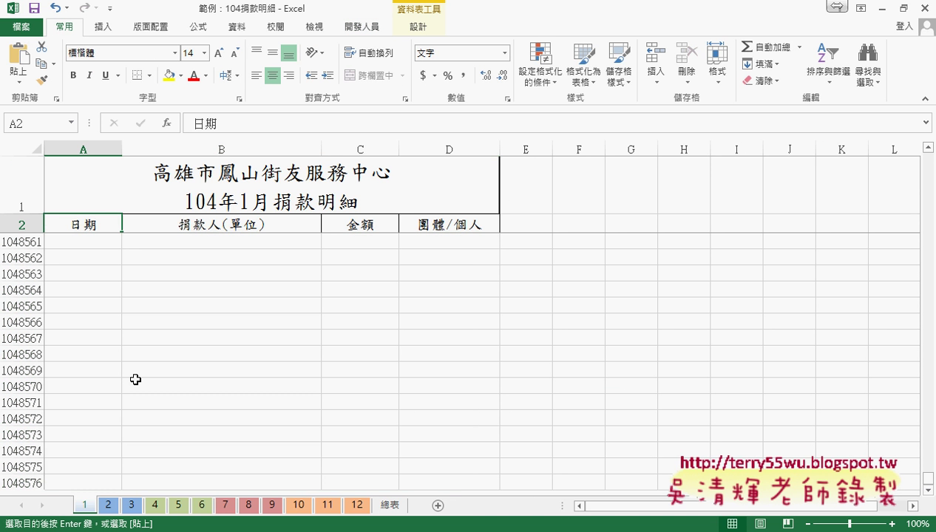
{"action": "scroll", "coordinate": [349, 350], "scroll_direction": "up", "scroll_amount": 7}
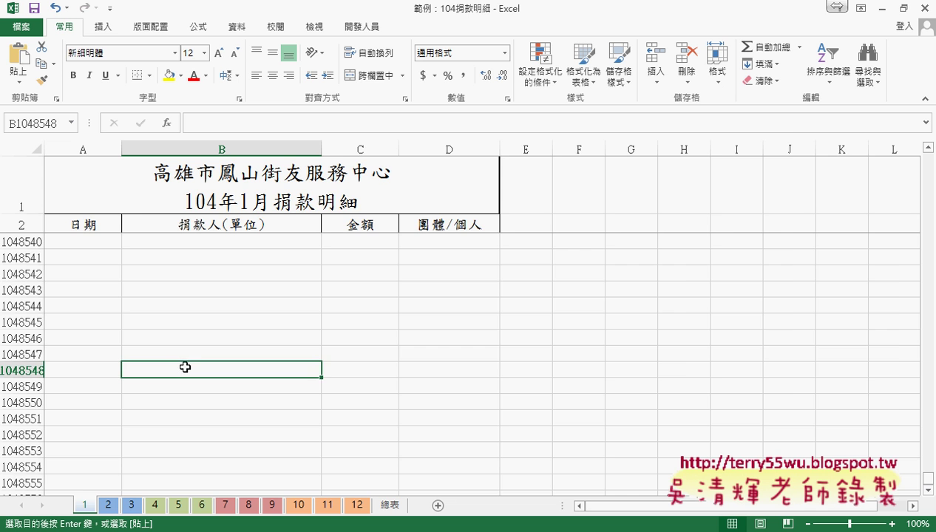
{"action": "key", "text": "ctrl+Up"}
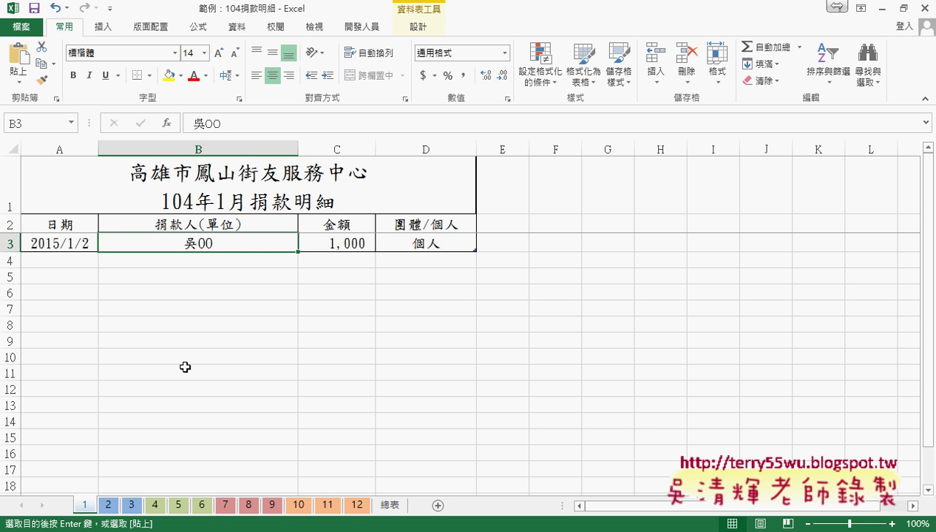
- Delete the January entry in A3:D3, leaving only the table headers
{"action": "left_click", "coordinate": [83, 243]}
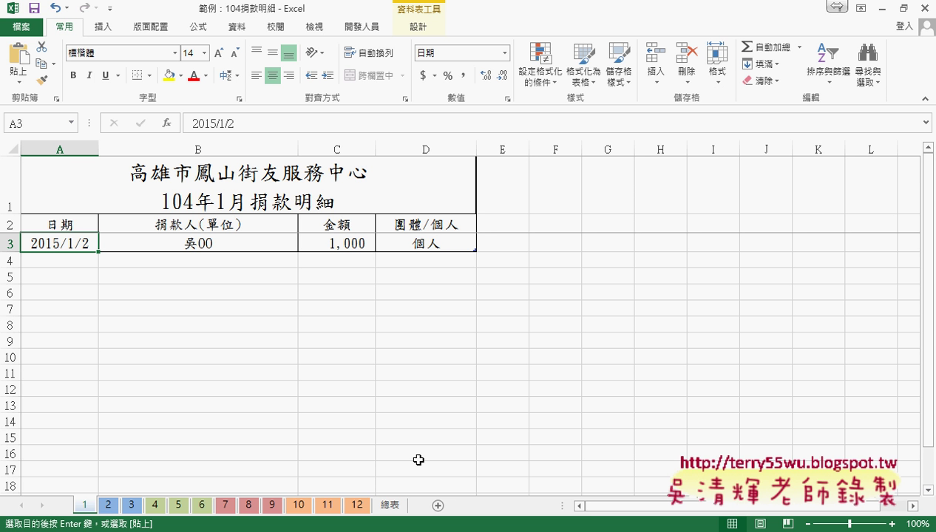
{"action": "left_click_drag", "start_coordinate": [74, 244], "coordinate": [432, 242]}
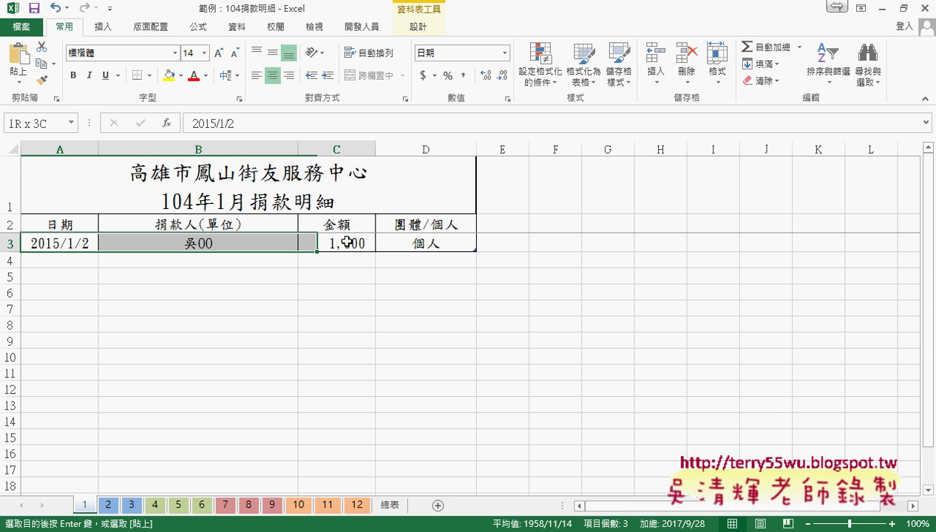
{"action": "key", "text": "ctrl+v"}
{"action": "key", "text": "Delete"}
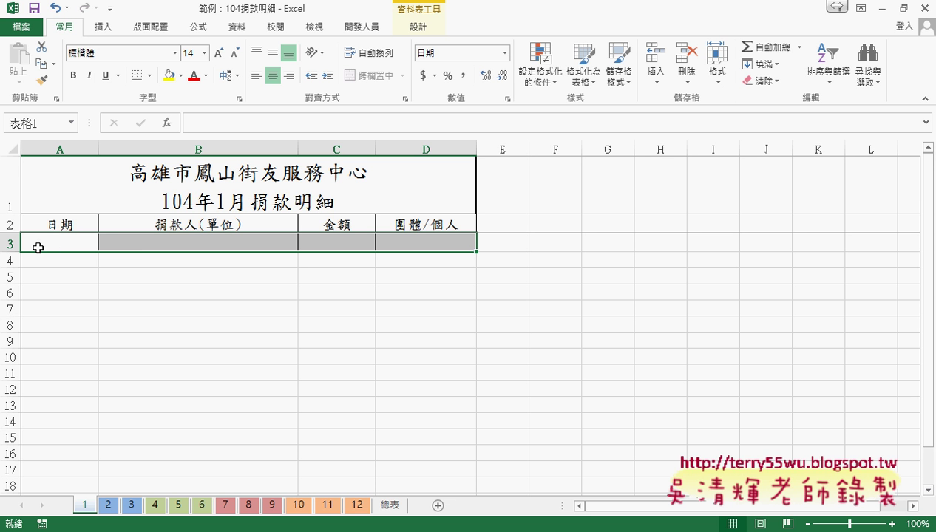
{"action": "left_click_drag", "start_coordinate": [35, 246], "coordinate": [435, 247]}
- Flip through the January, February and March donation sheets
{"action": "left_click", "coordinate": [109, 506]}
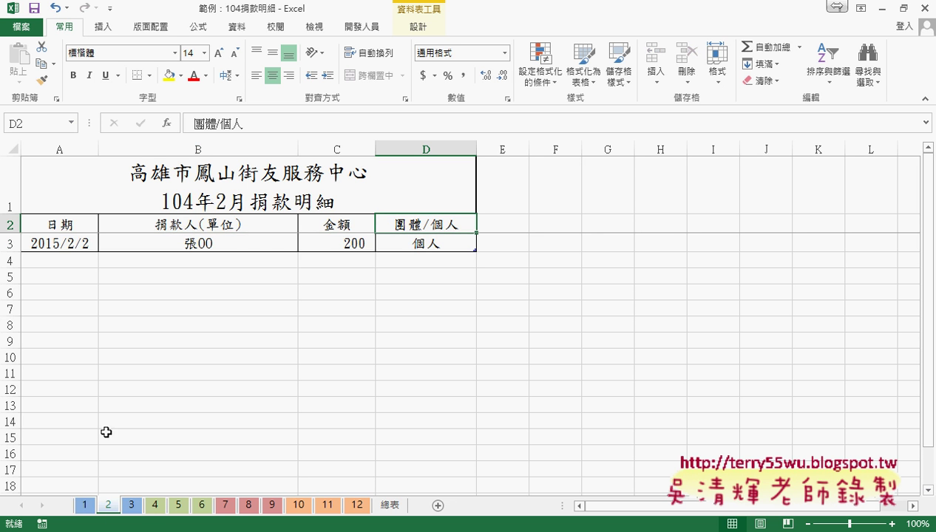
{"action": "left_click", "coordinate": [88, 506]}
{"action": "left_click", "coordinate": [114, 507]}
{"action": "left_click", "coordinate": [130, 506]}
- Select March's two entries A3:D4, then view the 總表 summary sheet
{"action": "left_click", "coordinate": [56, 247]}
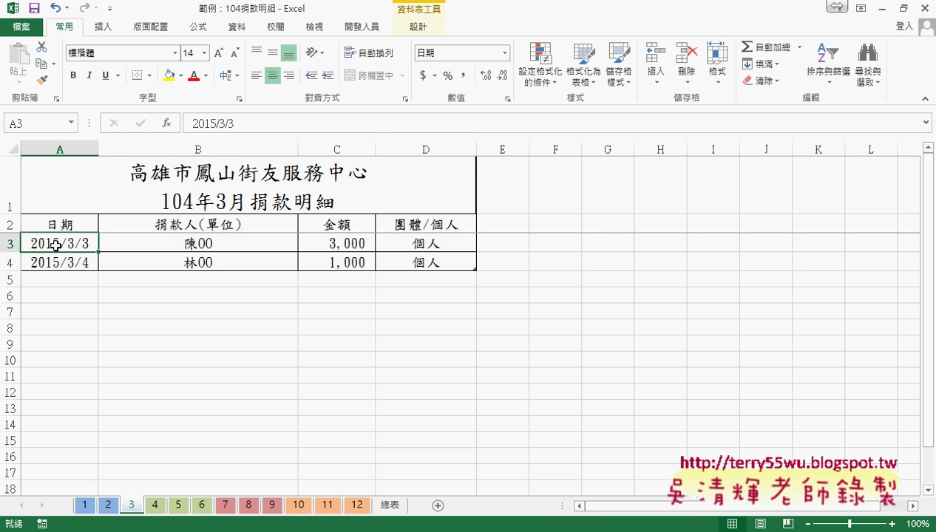
{"action": "key", "text": "ctrl+shift+Right"}
{"action": "key", "text": "ctrl+shift+Down"}
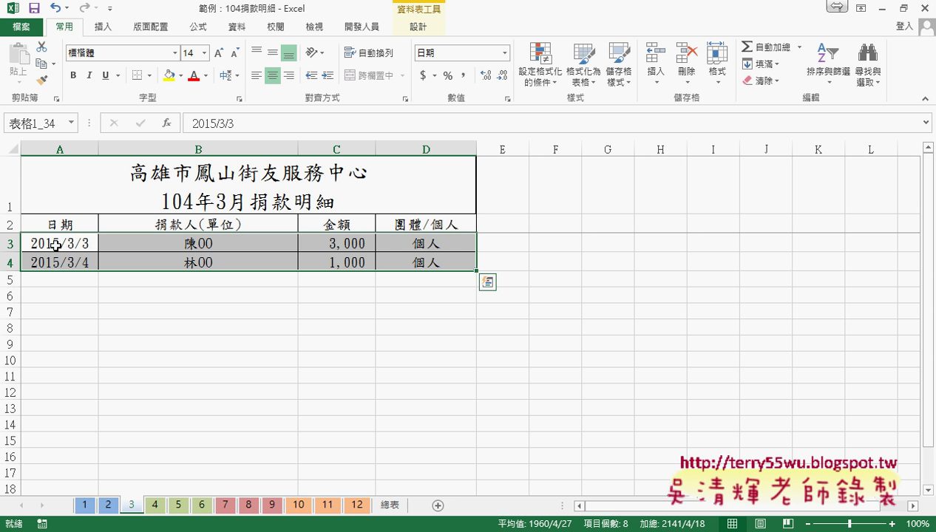
{"action": "left_click", "coordinate": [390, 507]}
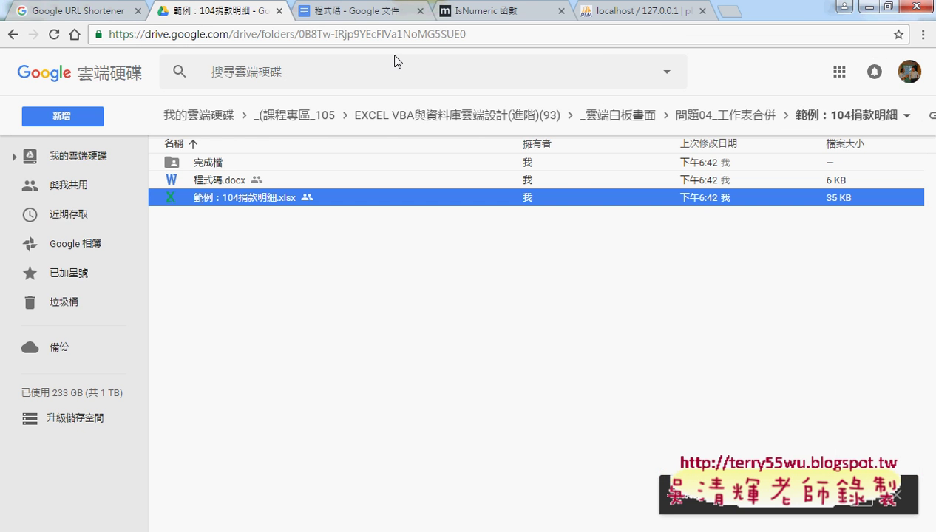
- Scroll through the 程式碼 macro notes and close the IsNumeric 函數 reference page
{"action": "left_click", "coordinate": [353, 11]}
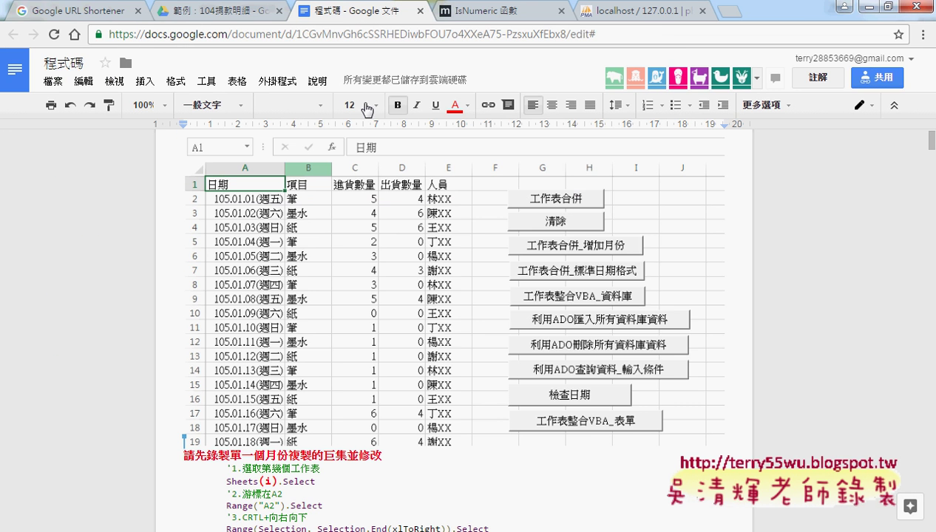
{"action": "scroll", "coordinate": [404, 348], "scroll_direction": "down", "scroll_amount": 5}
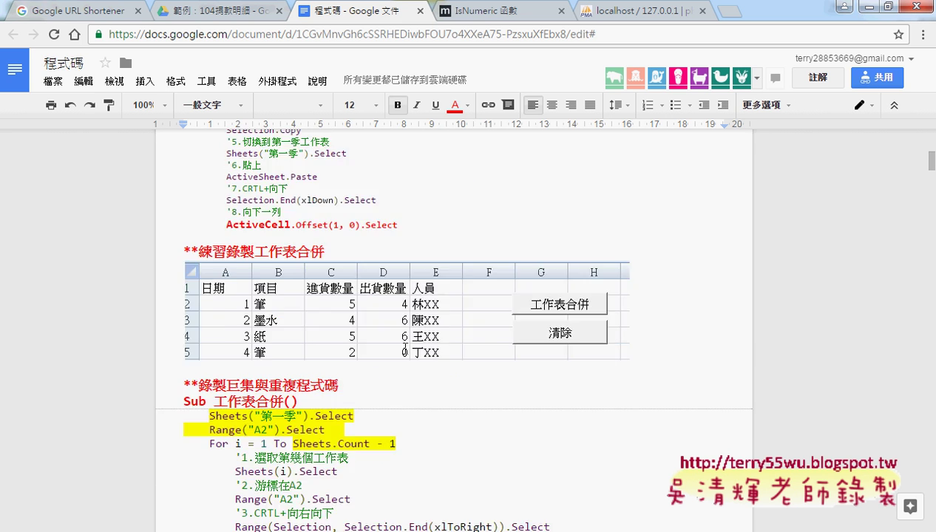
{"action": "scroll", "coordinate": [404, 349], "scroll_direction": "down", "scroll_amount": 5}
{"action": "scroll", "coordinate": [404, 348], "scroll_direction": "down", "scroll_amount": 5}
{"action": "scroll", "coordinate": [403, 349], "scroll_direction": "down", "scroll_amount": 5}
{"action": "scroll", "coordinate": [404, 349], "scroll_direction": "down", "scroll_amount": 5}
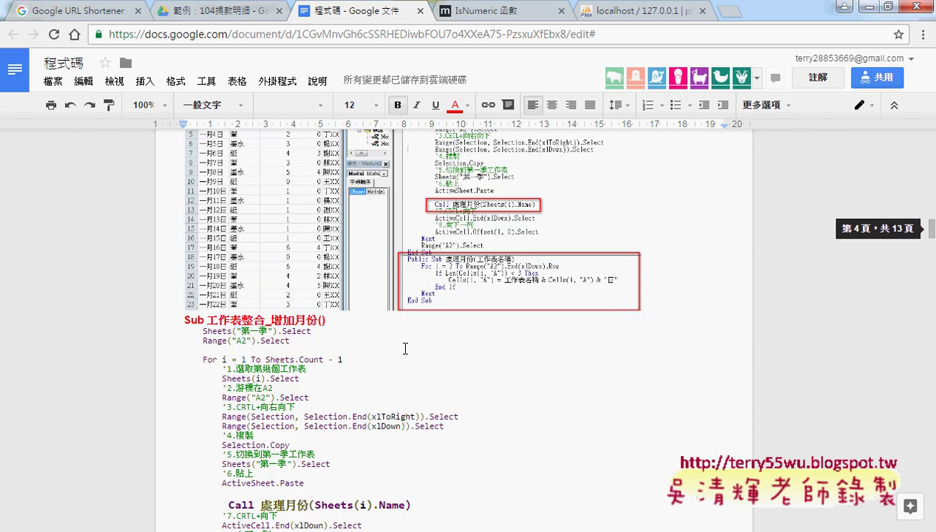
{"action": "scroll", "coordinate": [403, 349], "scroll_direction": "down", "scroll_amount": 5}
{"action": "scroll", "coordinate": [403, 348], "scroll_direction": "down", "scroll_amount": 3}
{"action": "left_click", "coordinate": [560, 11]}
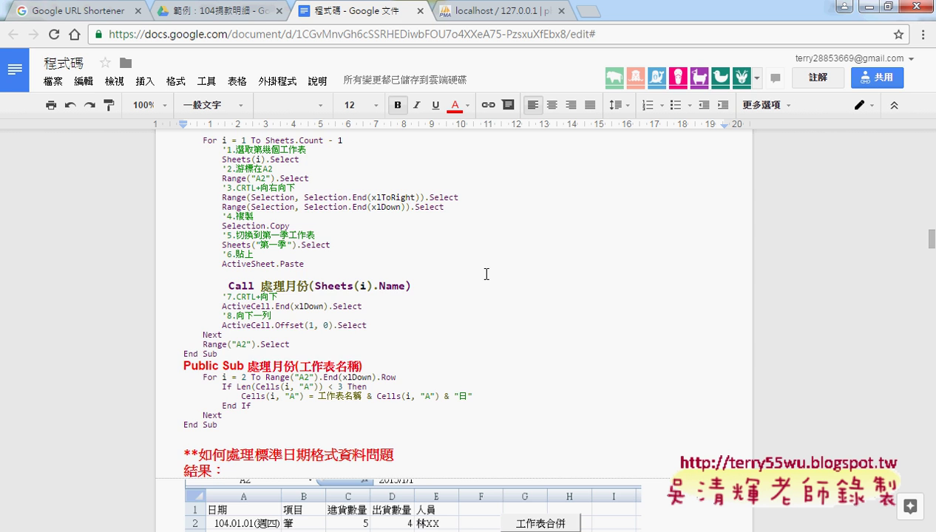
- Read further down the worksheet-merge macro code in the 程式碼 document
{"action": "scroll", "coordinate": [486, 275], "scroll_direction": "down", "scroll_amount": 1}
{"action": "scroll", "coordinate": [493, 286], "scroll_direction": "down", "scroll_amount": 3}
{"action": "scroll", "coordinate": [503, 286], "scroll_direction": "down", "scroll_amount": 4}
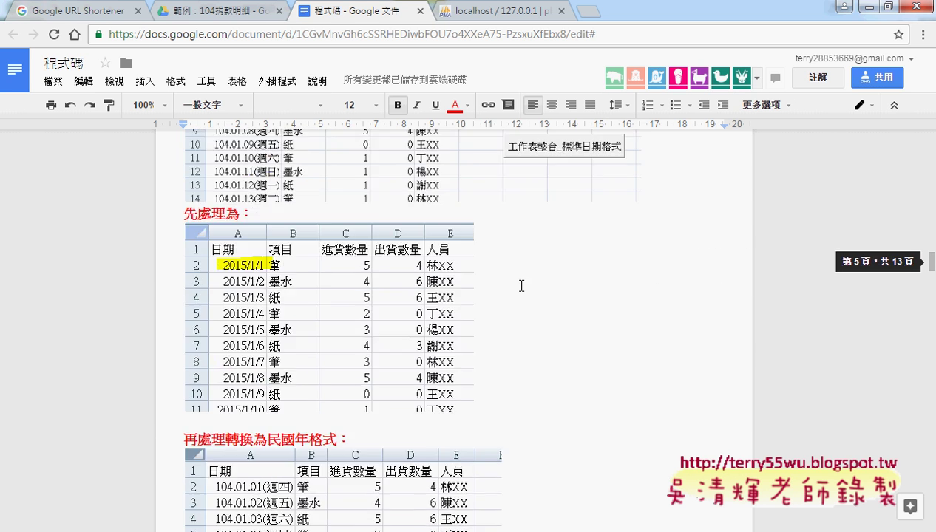
{"action": "scroll", "coordinate": [517, 286], "scroll_direction": "down", "scroll_amount": 3}
{"action": "scroll", "coordinate": [522, 287], "scroll_direction": "down", "scroll_amount": 3}
{"action": "scroll", "coordinate": [521, 286], "scroll_direction": "down", "scroll_amount": 4}
{"action": "scroll", "coordinate": [521, 286], "scroll_direction": "down", "scroll_amount": 4}
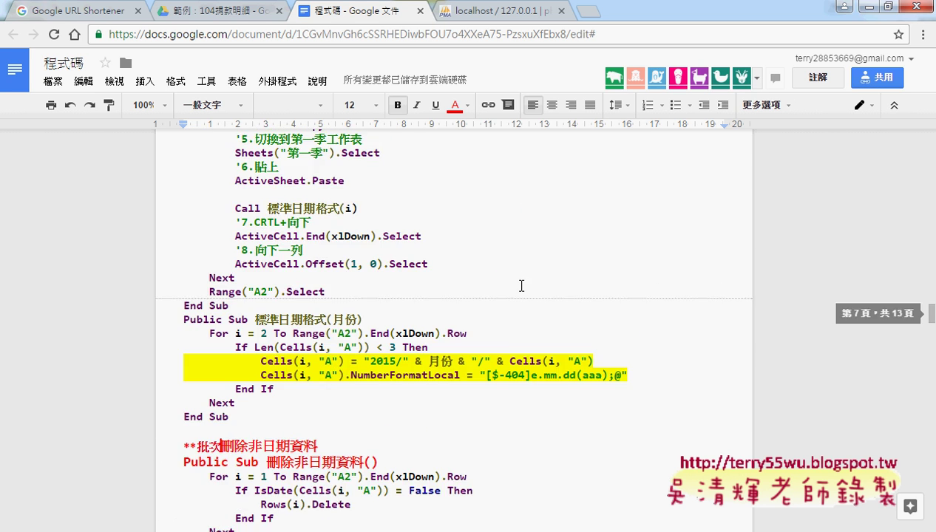
{"action": "scroll", "coordinate": [521, 286], "scroll_direction": "down", "scroll_amount": 3}
{"action": "scroll", "coordinate": [521, 286], "scroll_direction": "down", "scroll_amount": 3}
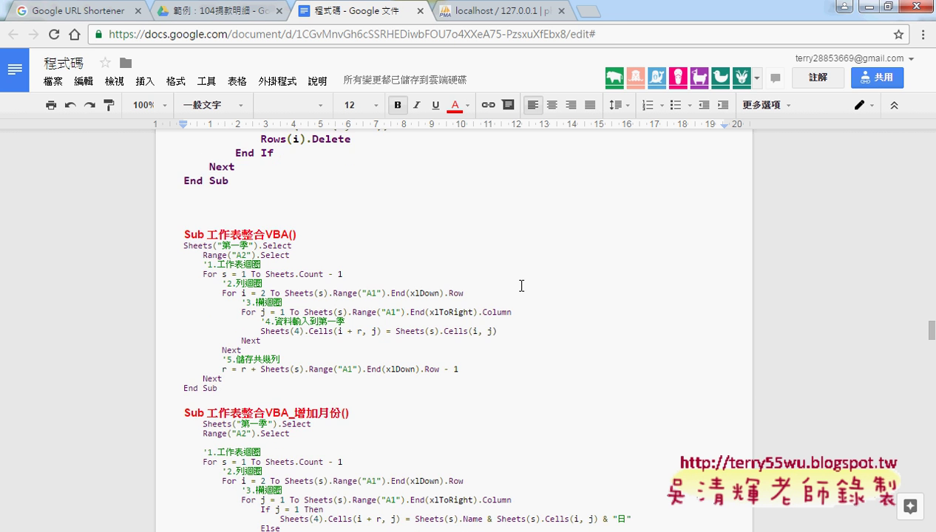
{"action": "scroll", "coordinate": [522, 287], "scroll_direction": "down", "scroll_amount": 1}
{"action": "scroll", "coordinate": [521, 286], "scroll_direction": "down", "scroll_amount": 2}
{"action": "scroll", "coordinate": [521, 286], "scroll_direction": "down", "scroll_amount": 2}
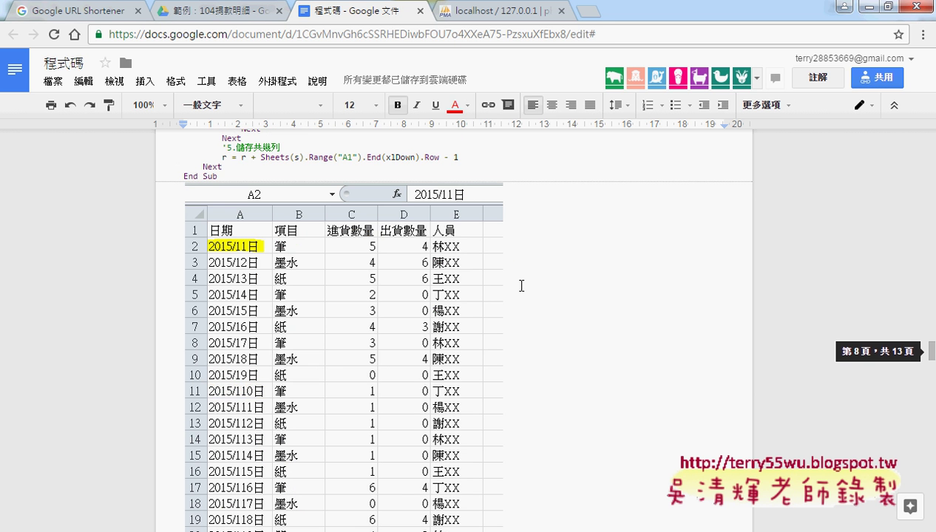
- Close the 程式碼 document and select 範例：104捐款明細.xlsm in Drive's 完成檔 folder
{"action": "left_click", "coordinate": [421, 10]}
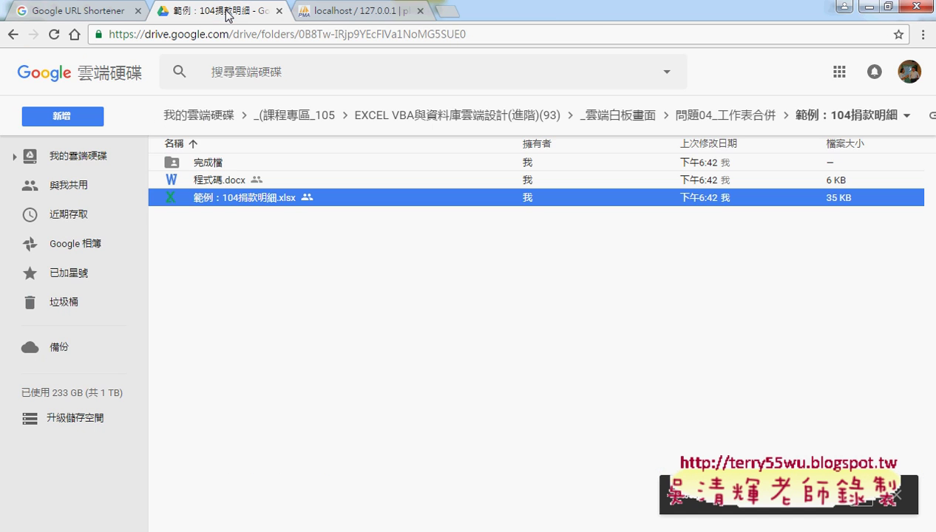
{"action": "double_click", "coordinate": [210, 163]}
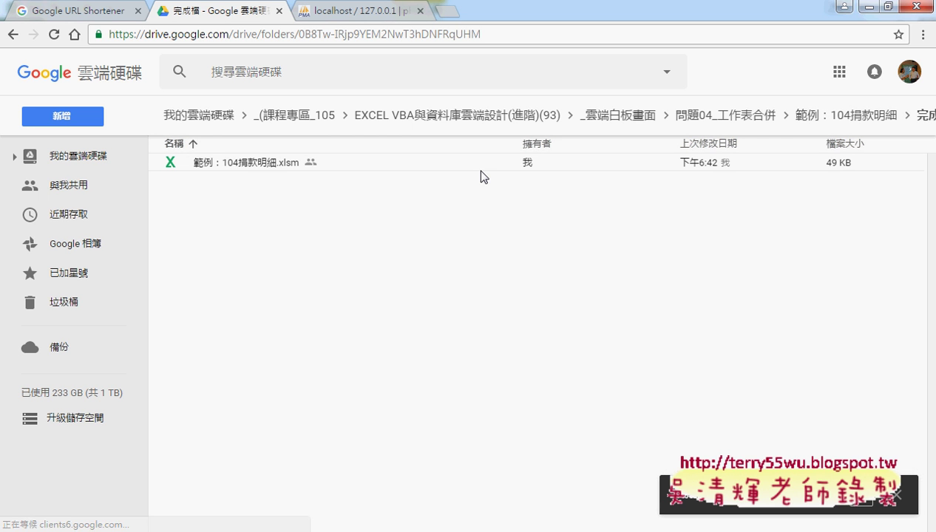
{"action": "left_click", "coordinate": [275, 170]}
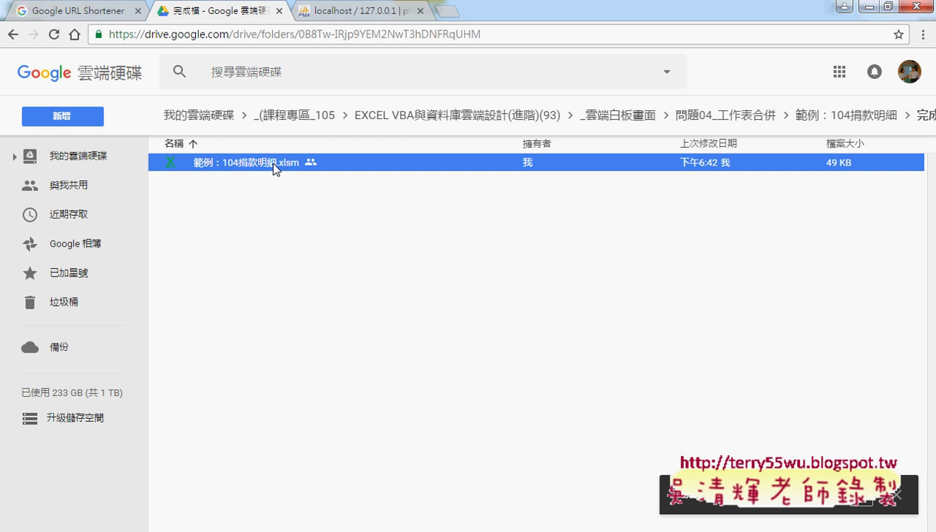